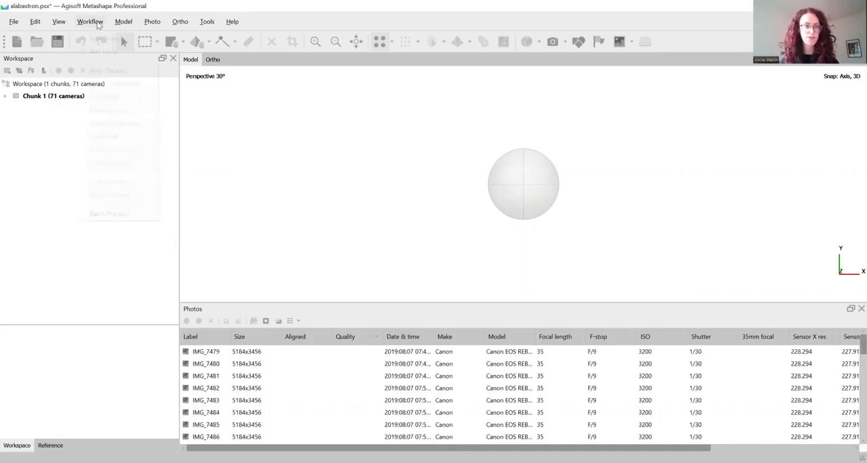
click(98, 22)
click(101, 38)
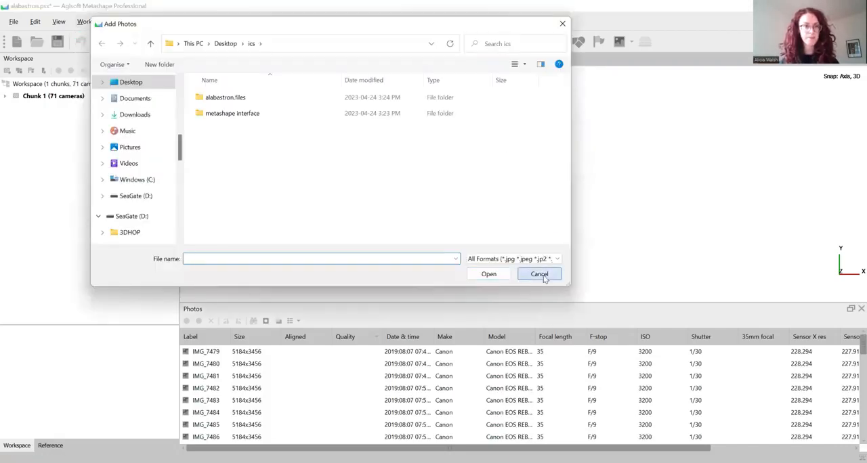
click(539, 274)
Expand Chunk 1 and its Cameras folder to list the loaded photos.
click(6, 96)
click(14, 109)
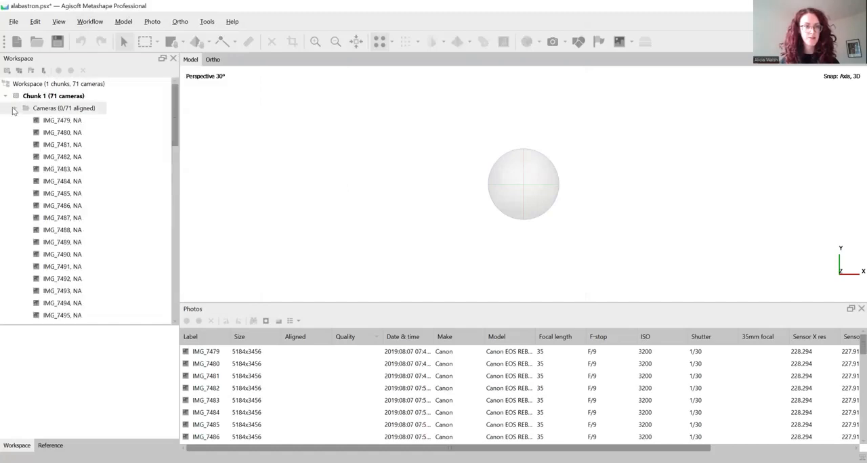
Align the photos of Chunk 1 with High accuracy, keeping the other alignment settings at their current values.
click(93, 22)
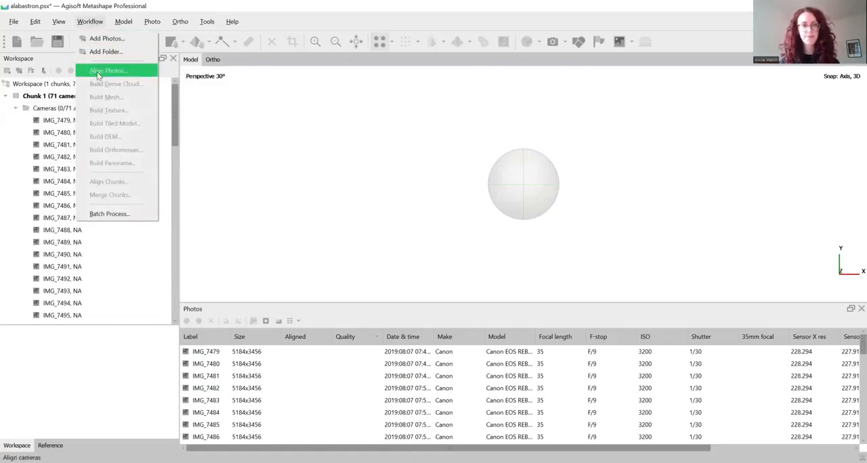
click(112, 73)
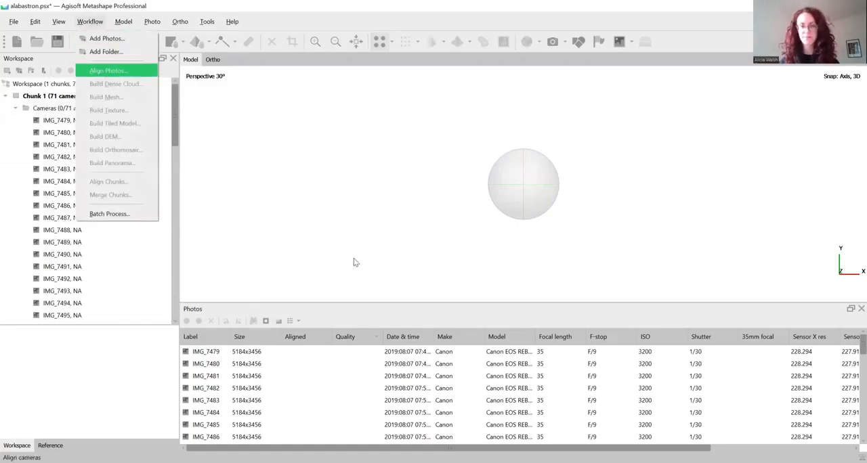
click(366, 207)
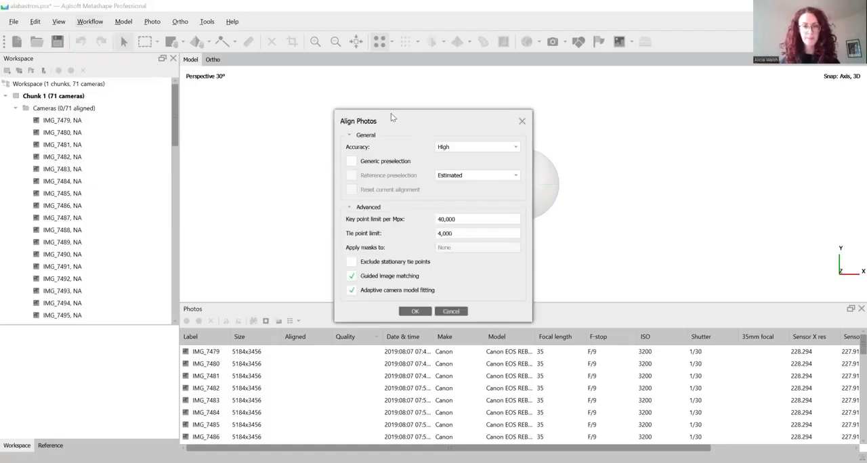
drag(391, 115, 367, 101)
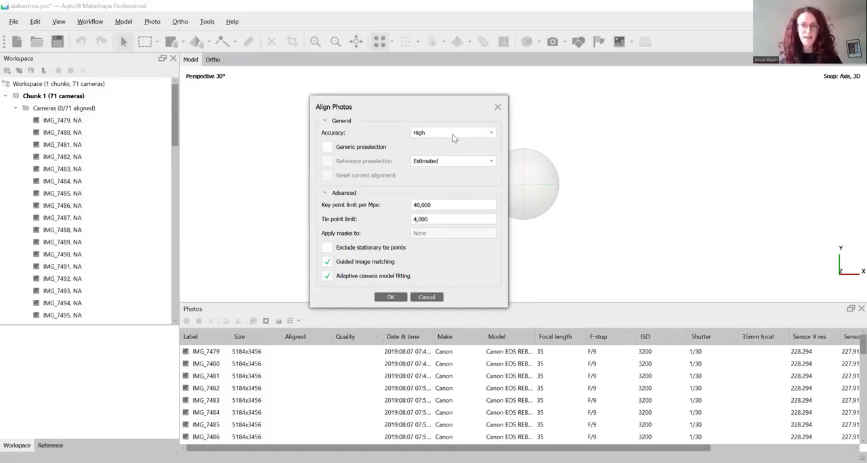
click(452, 134)
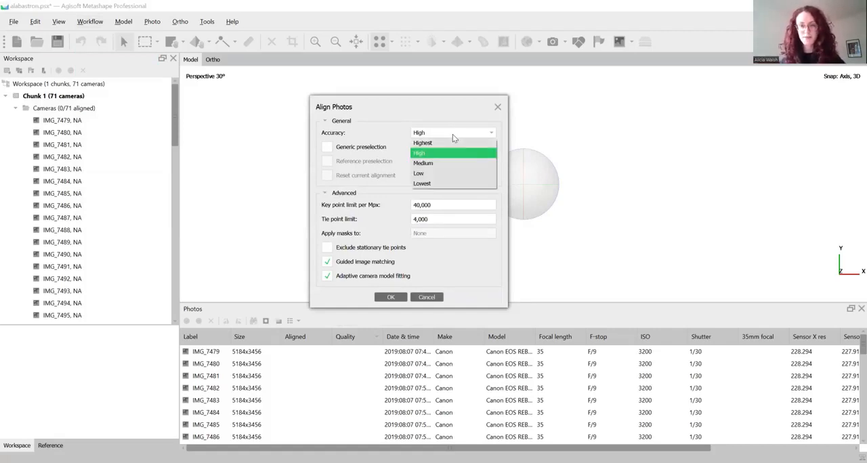
click(424, 175)
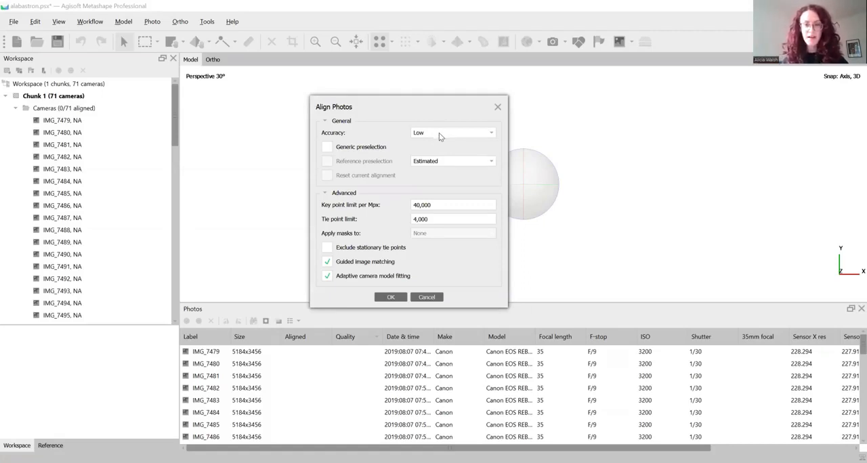
click(437, 133)
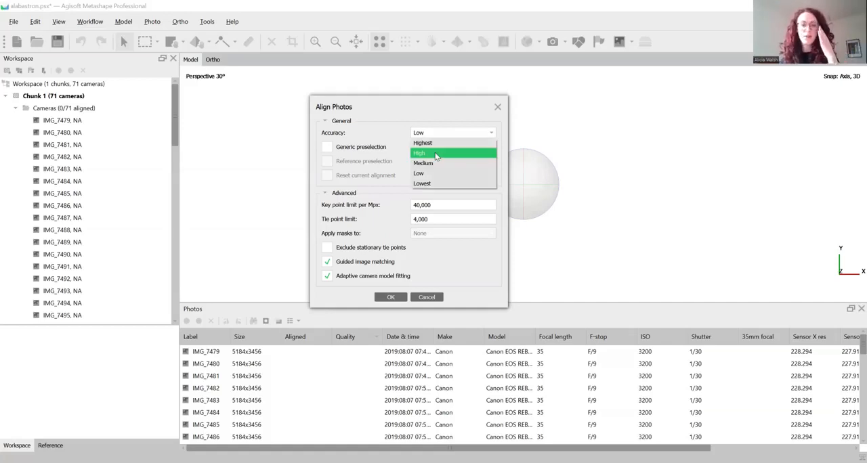
click(435, 155)
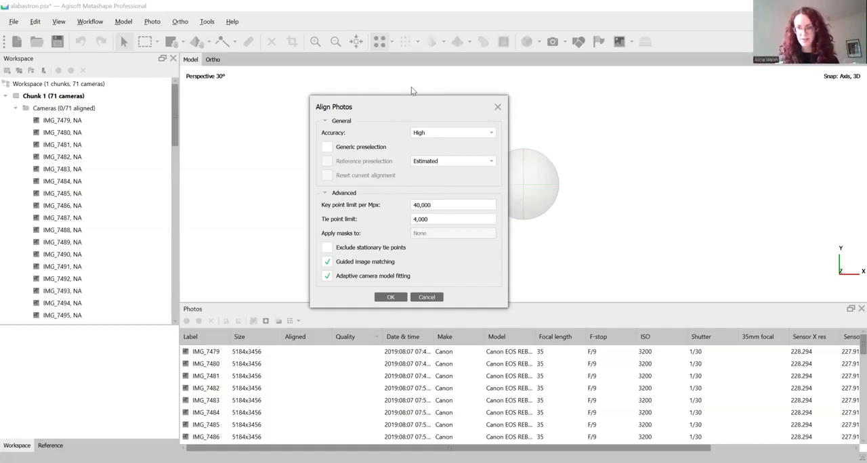
drag(412, 90, 411, 86)
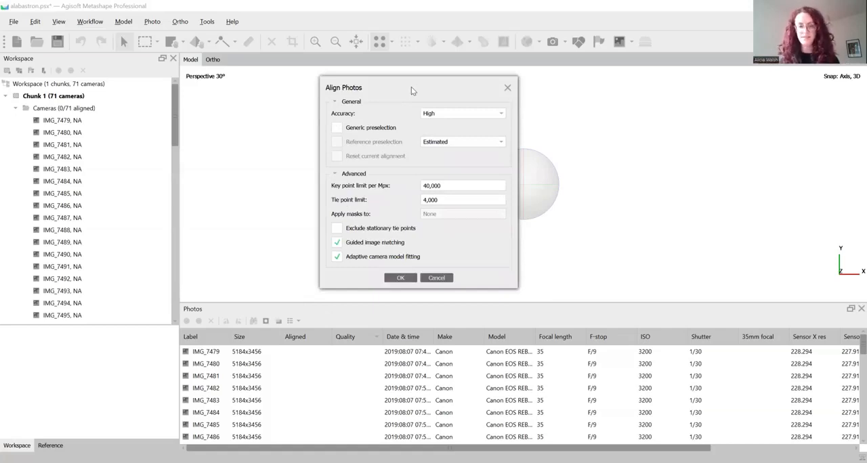
click(401, 279)
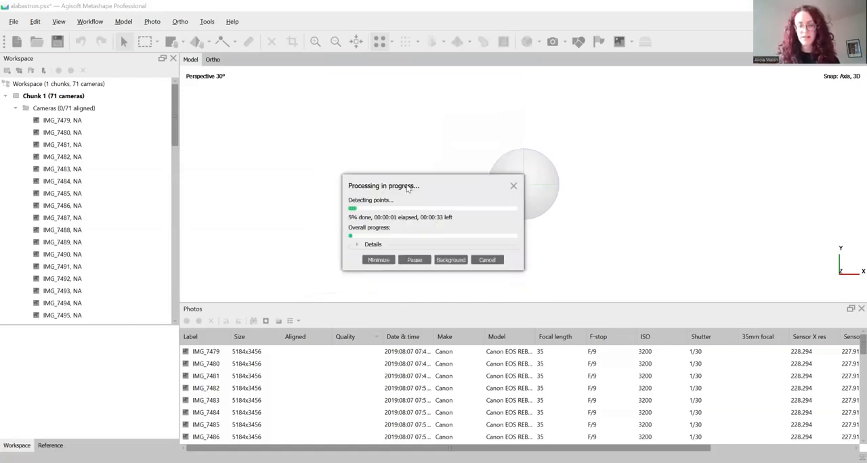
drag(406, 185, 417, 180)
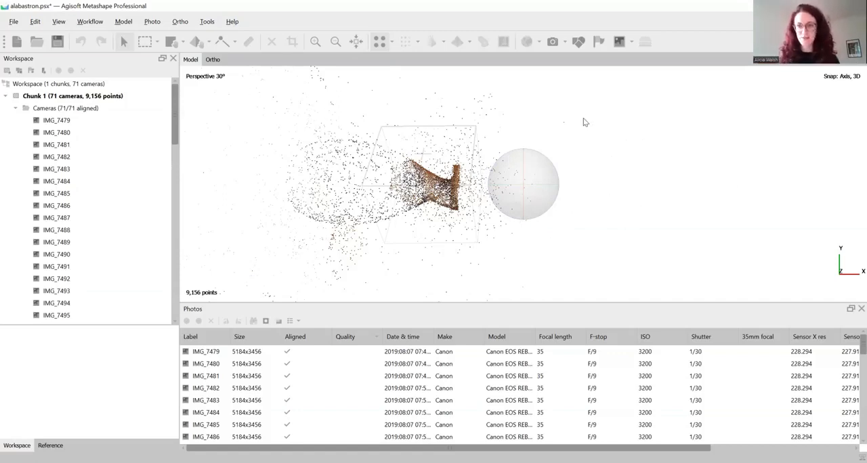
Rotate the aligned point cloud with Rotate Object so the vessel stands upright with its rim at the top.
click(209, 43)
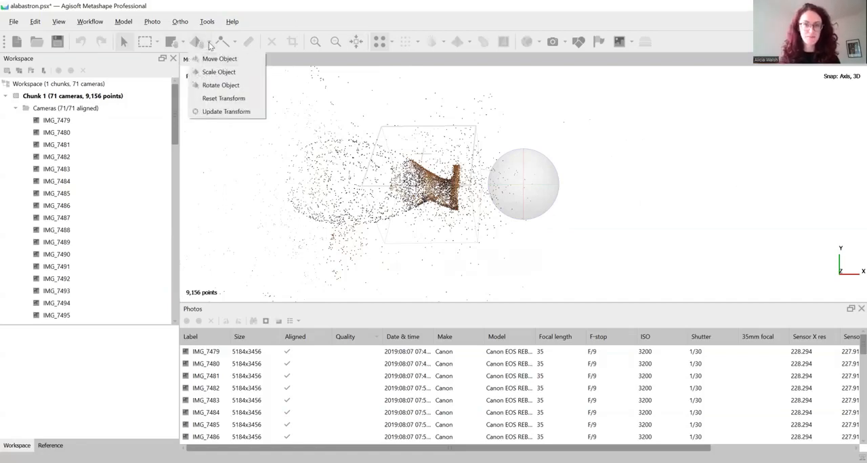
click(217, 88)
drag(509, 157, 417, 95)
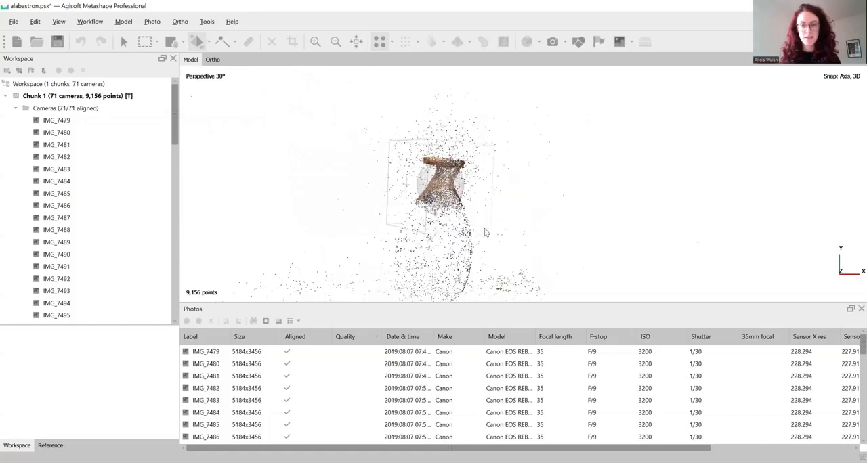
drag(485, 233, 646, 169)
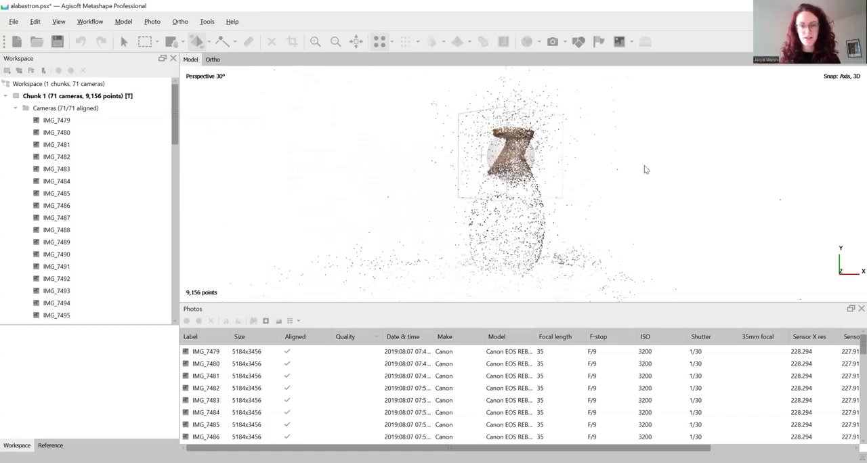
Resize the reconstruction region so it encloses the whole vessel from base to rim with some margin around it.
click(181, 44)
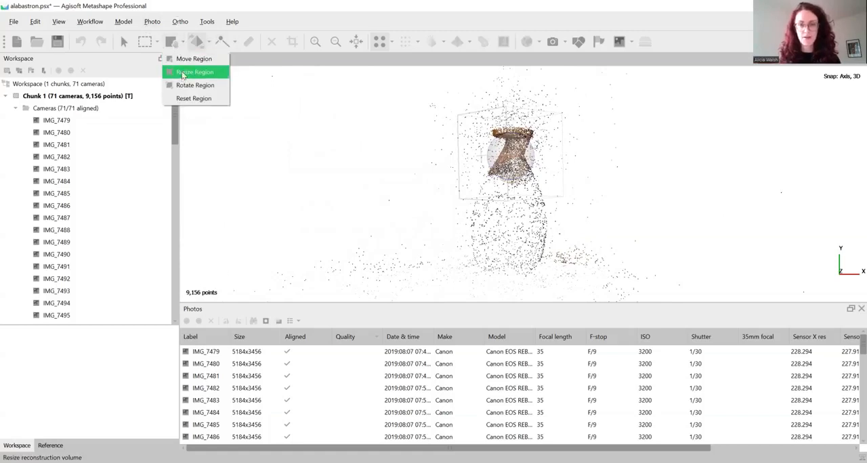
click(181, 71)
drag(462, 200, 432, 273)
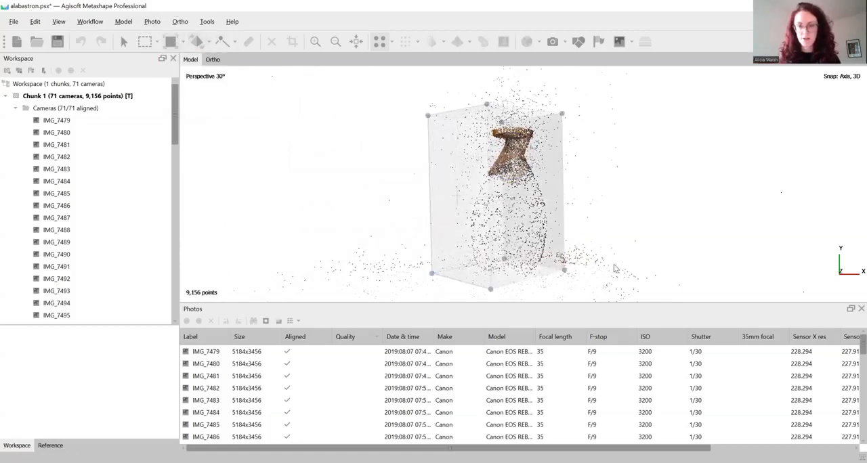
drag(567, 273, 585, 281)
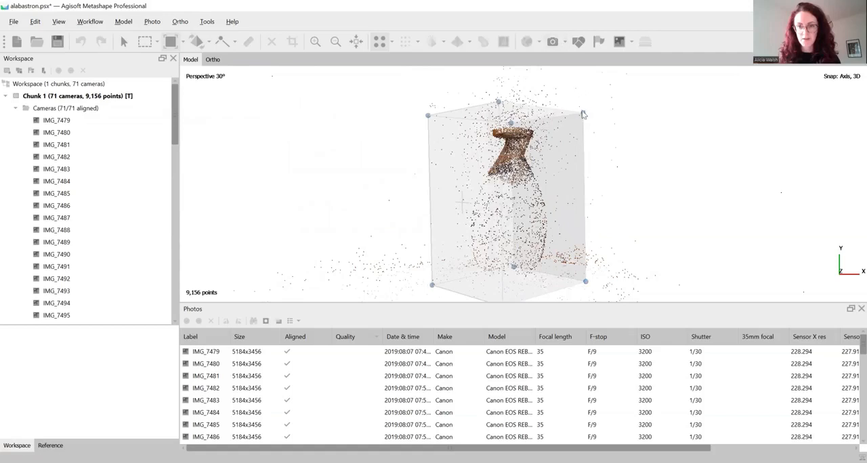
drag(582, 116, 592, 109)
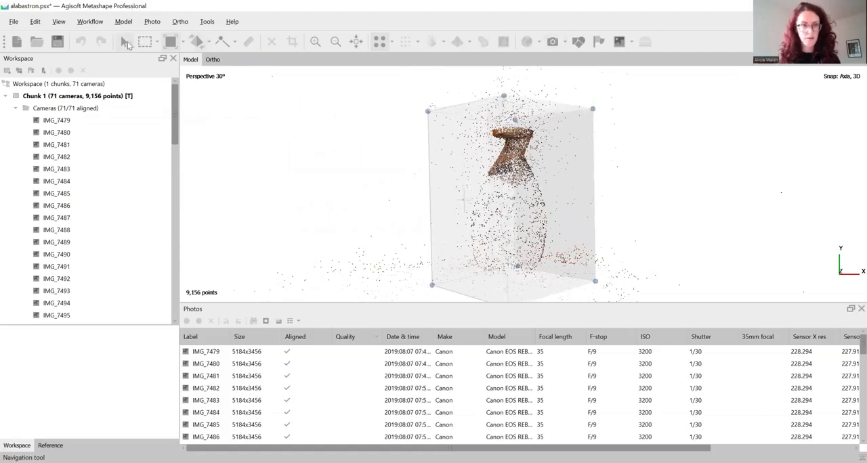
Examine the point cloud from several sides to check how the resized region encloses the vessel.
click(127, 44)
drag(496, 185, 597, 191)
middle_drag(634, 253, 630, 217)
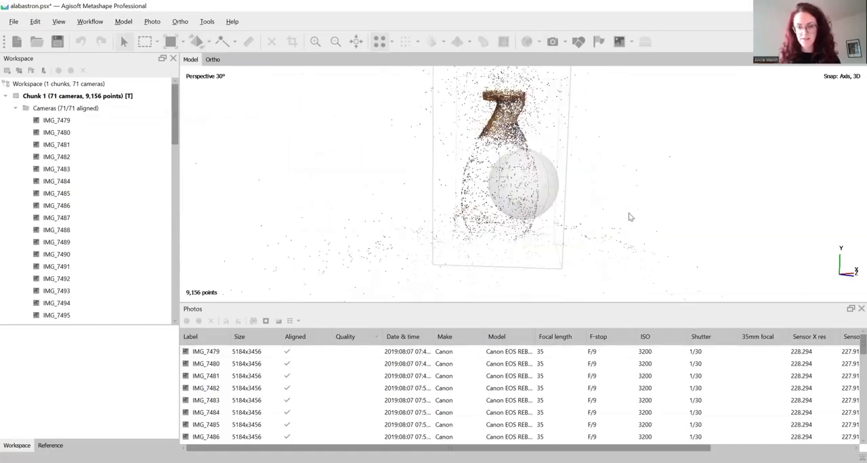
scroll(628, 213, down, 2)
drag(540, 192, 508, 223)
drag(555, 169, 505, 137)
drag(498, 170, 506, 137)
drag(540, 167, 622, 153)
click(178, 41)
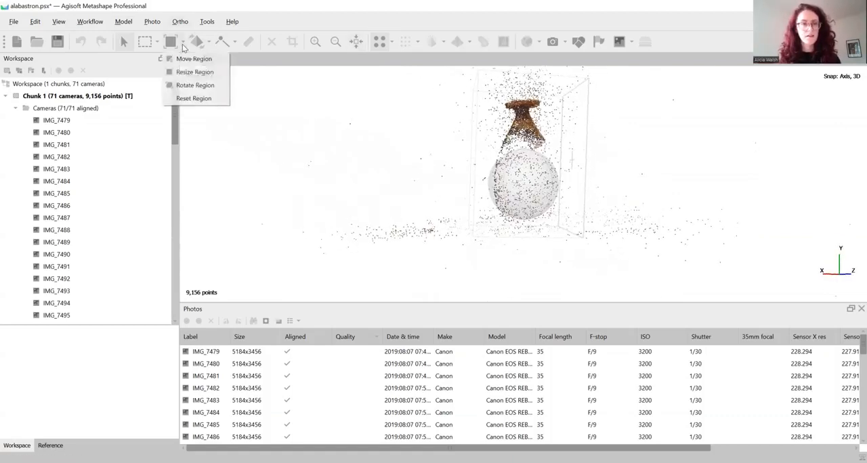
click(196, 86)
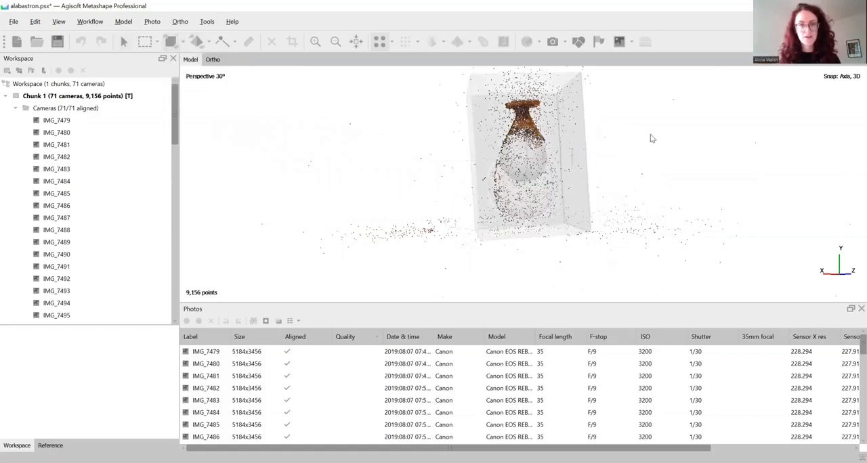
click(123, 44)
Collapse the Cameras folder and examine the vessel's tie points and surrounding stray points from different angles.
drag(542, 146, 573, 197)
click(17, 108)
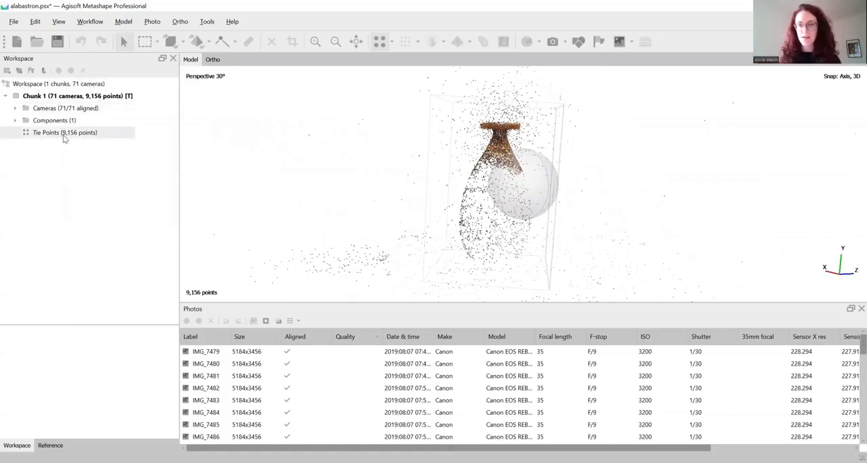
drag(489, 179, 526, 188)
drag(546, 177, 615, 149)
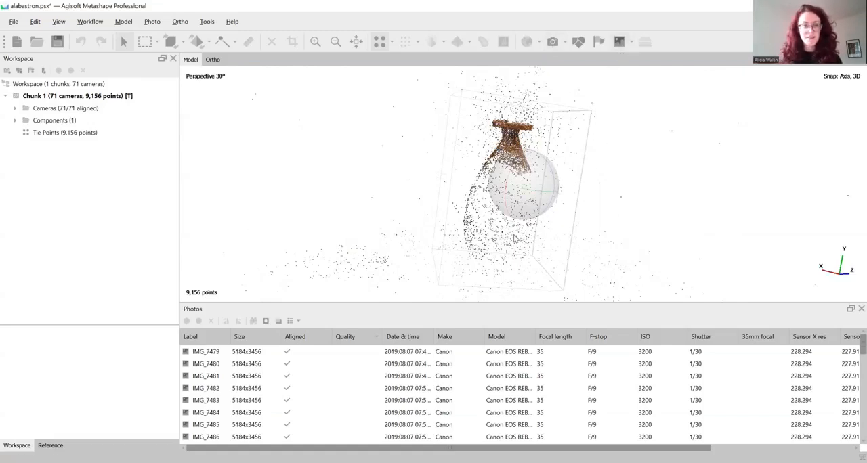
drag(601, 172, 576, 167)
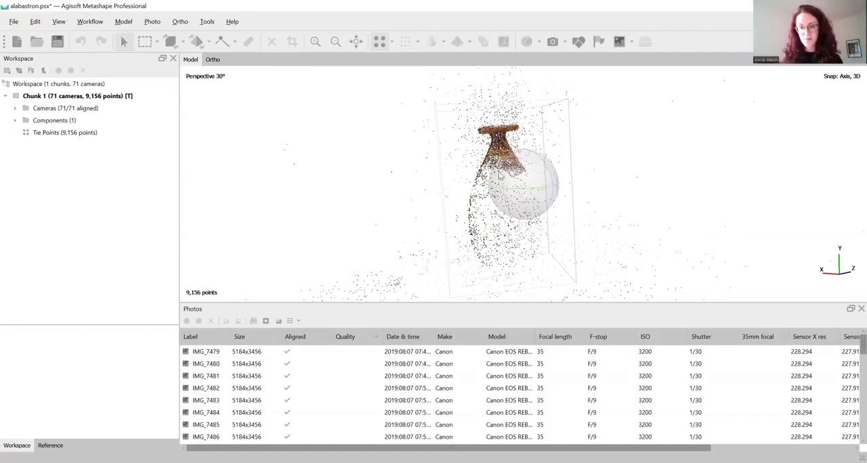
drag(613, 199, 586, 176)
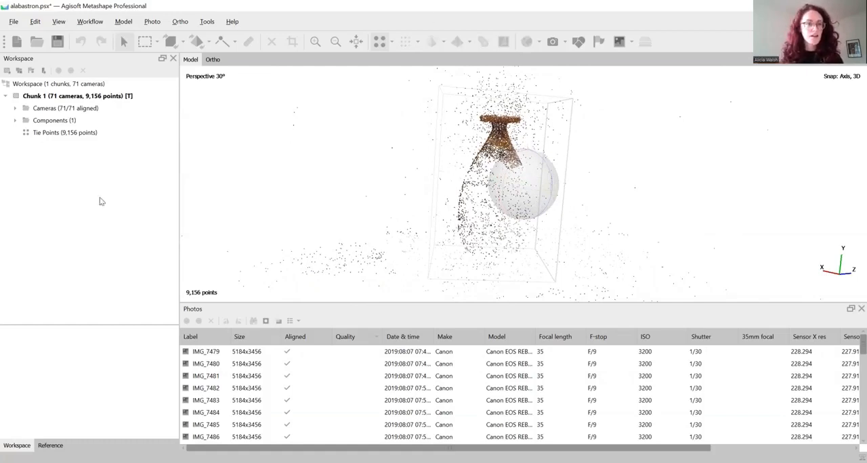
Build the dense cloud at High quality with Mild depth filtering and point colors calculated.
click(97, 23)
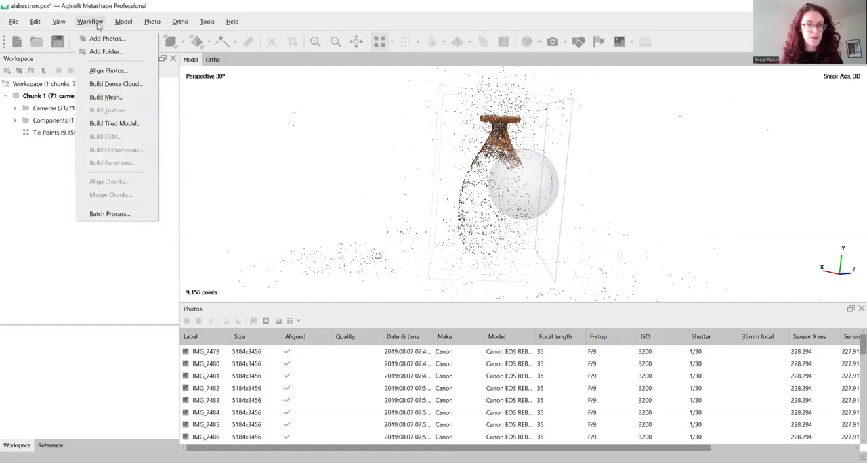
click(118, 84)
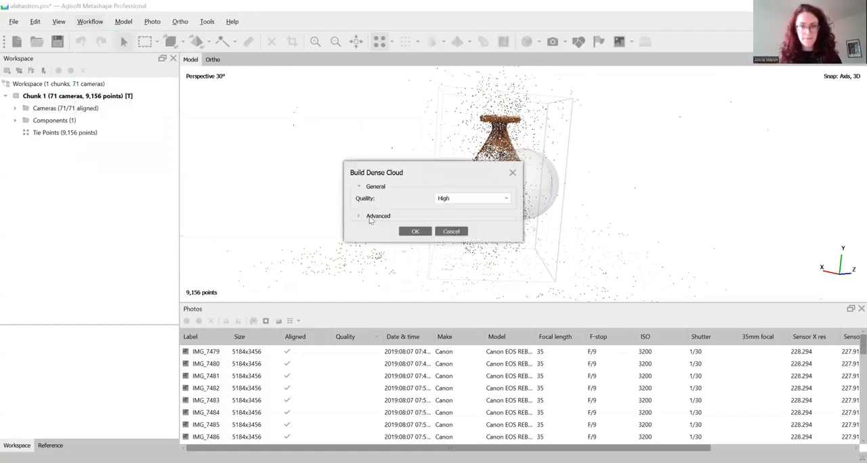
click(370, 216)
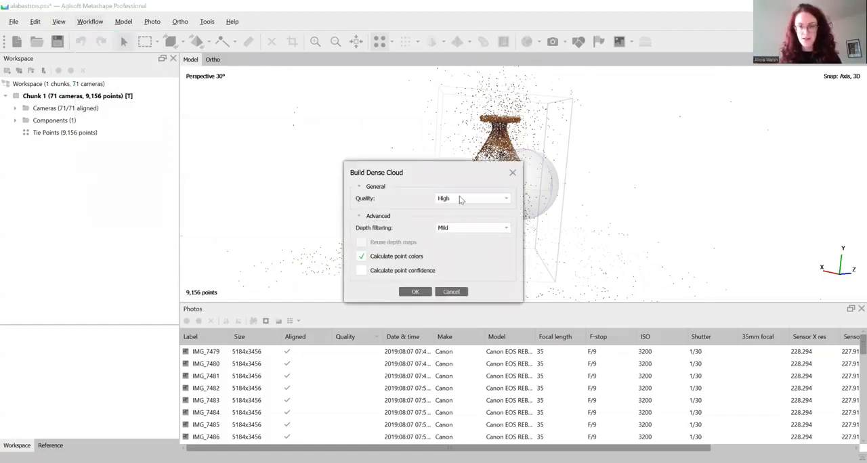
click(442, 200)
click(406, 200)
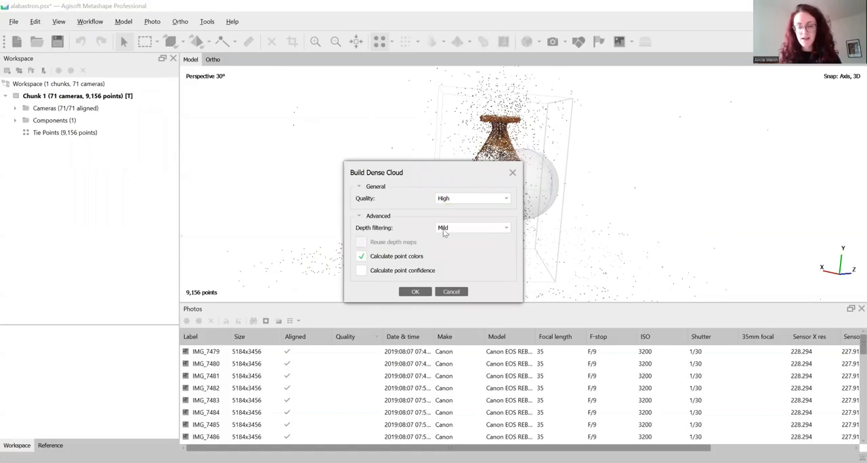
click(479, 231)
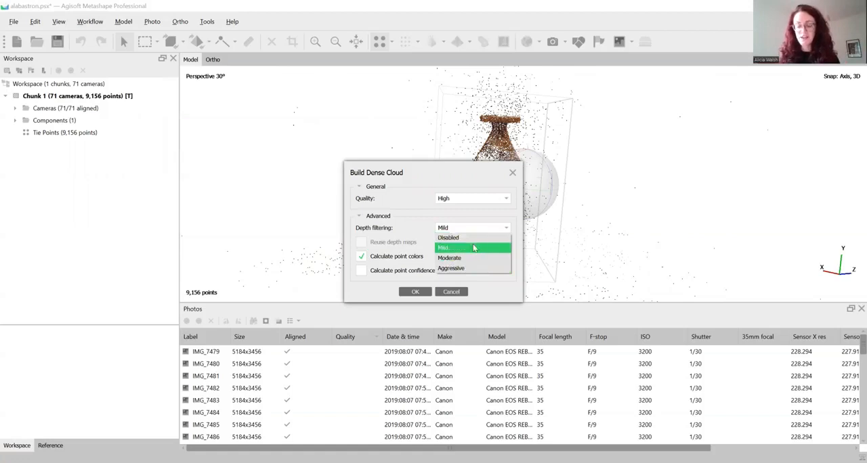
click(452, 249)
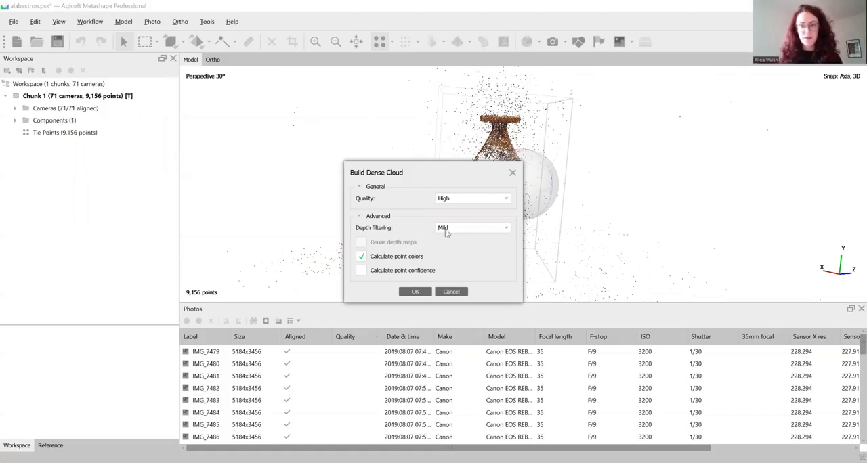
click(451, 231)
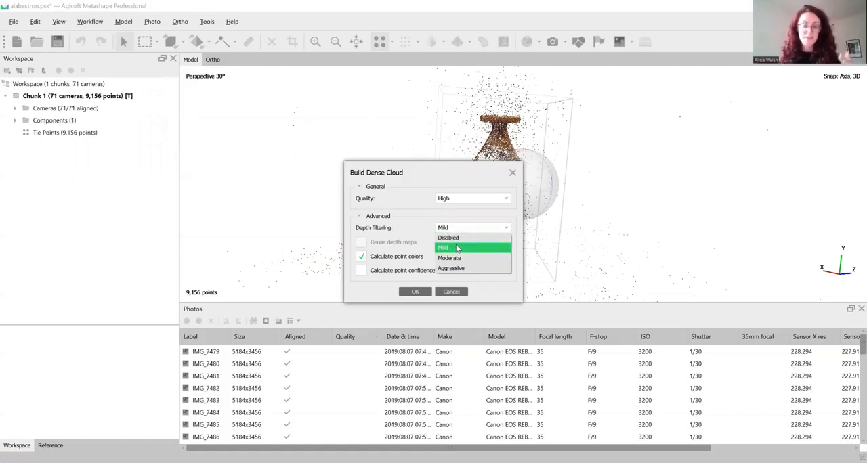
click(457, 249)
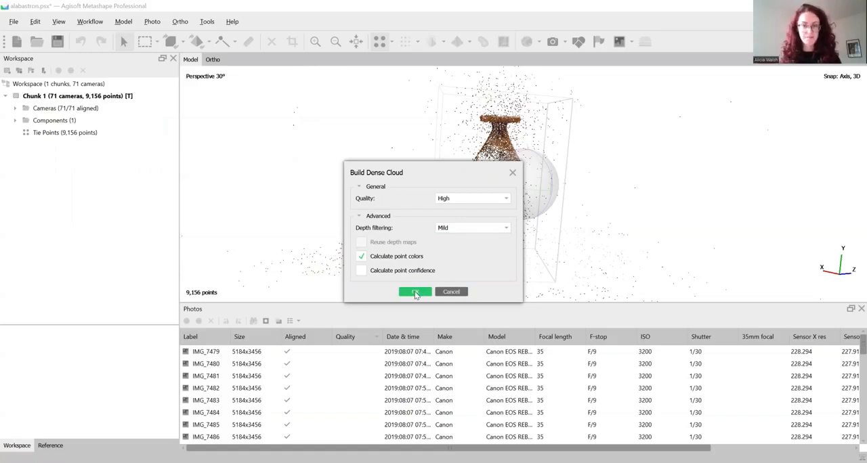
click(416, 292)
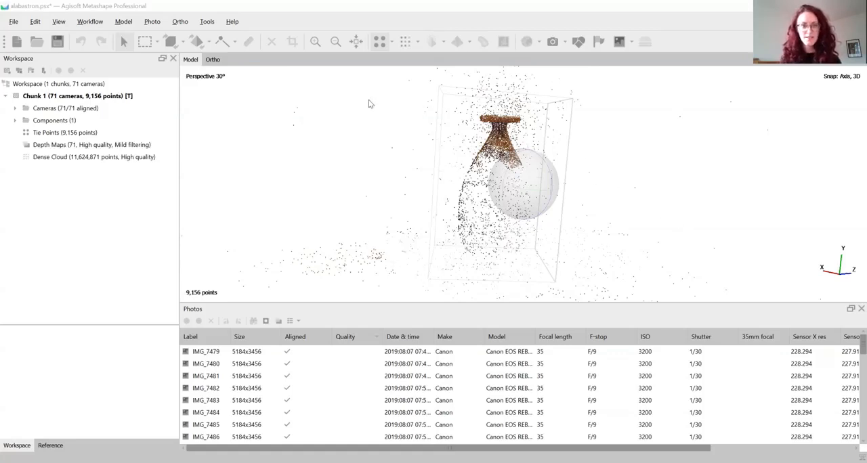
Display the dense cloud, examine the vessel and its base surface, and compare it with the tie points.
click(406, 42)
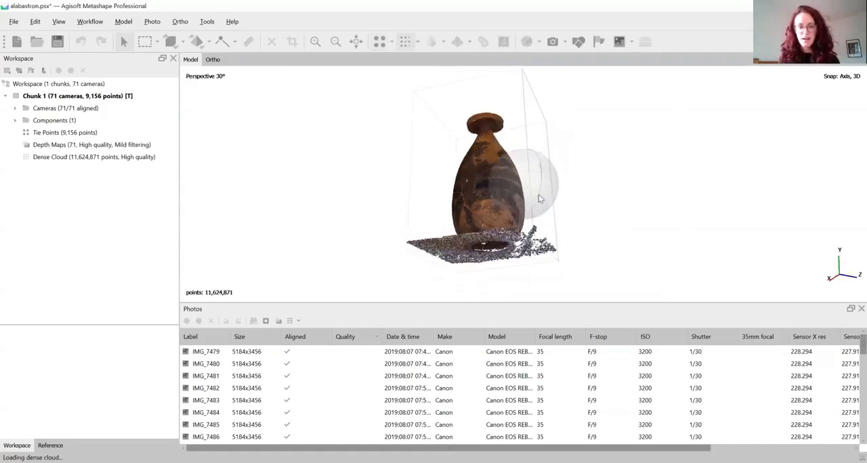
drag(540, 199, 551, 230)
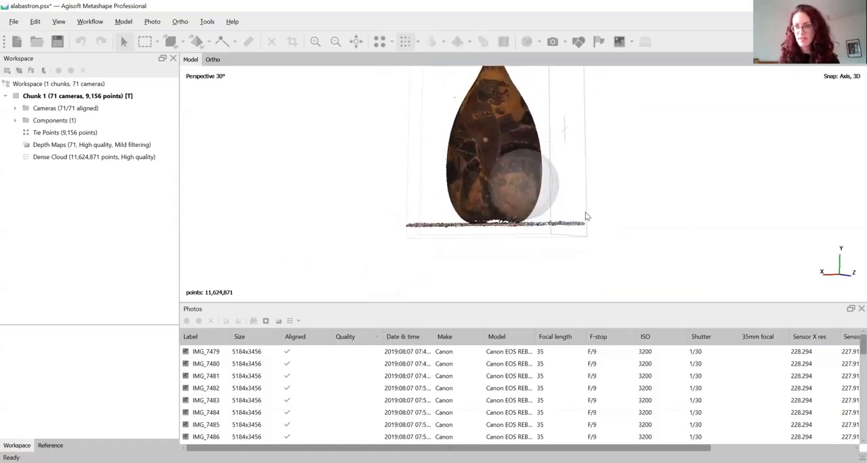
scroll(607, 161, down, 2)
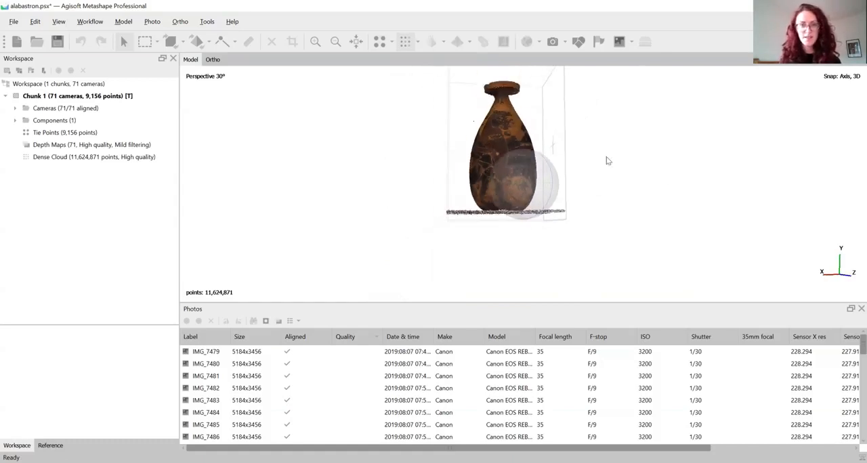
drag(571, 116, 565, 130)
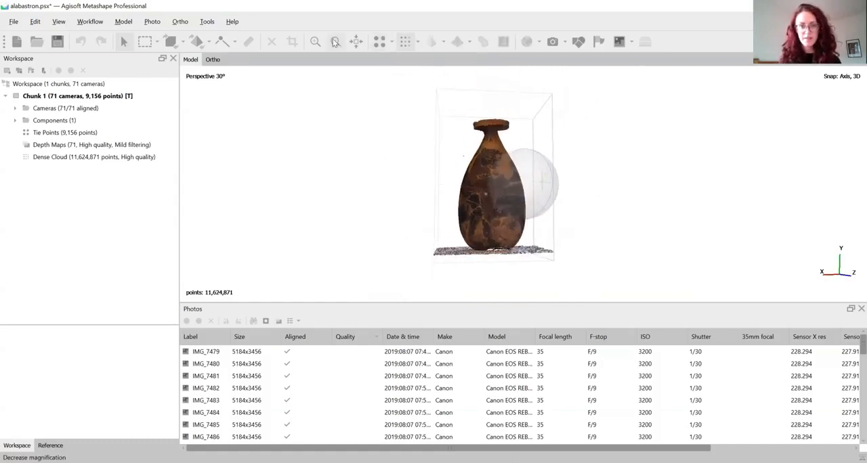
click(386, 41)
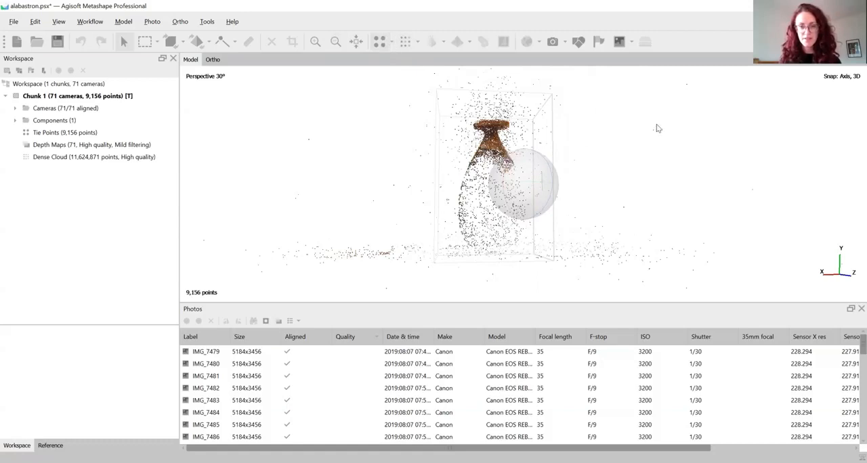
click(405, 42)
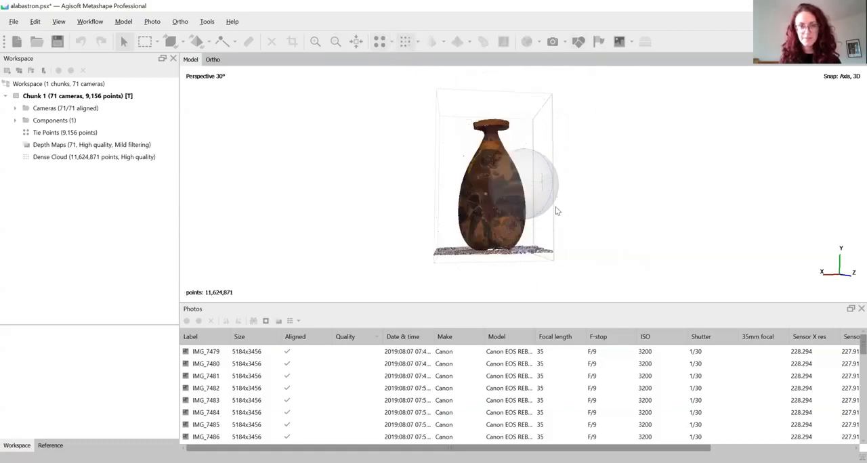
Select the flat layer of ground points beneath the vessel with a rectangle selection and delete it from the dense cloud.
drag(557, 212, 713, 228)
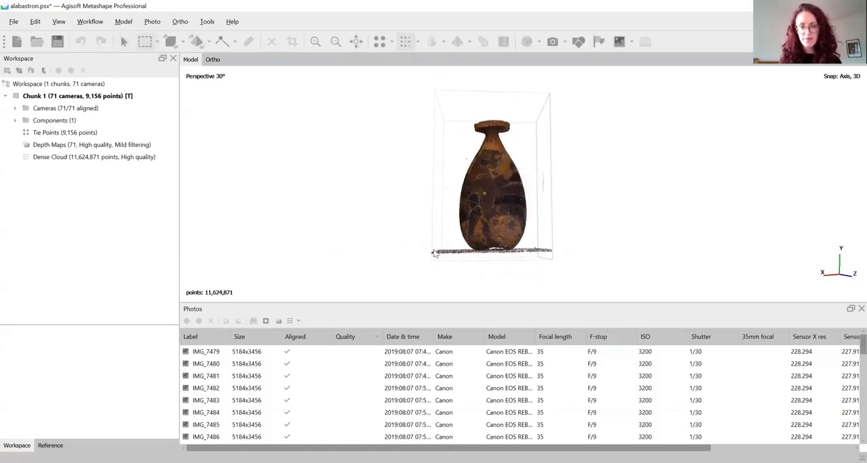
drag(431, 252, 590, 274)
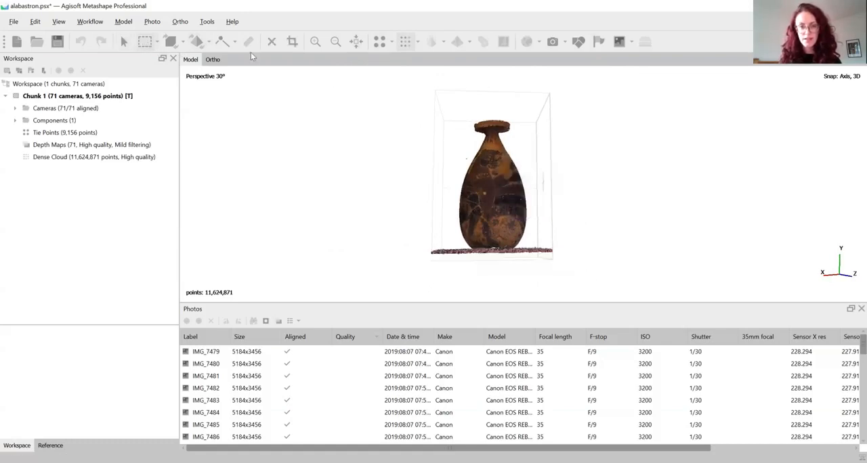
click(124, 42)
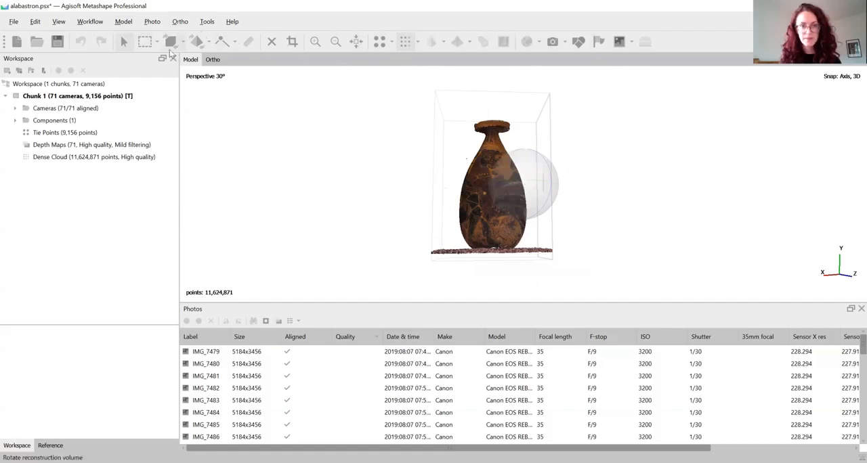
click(275, 42)
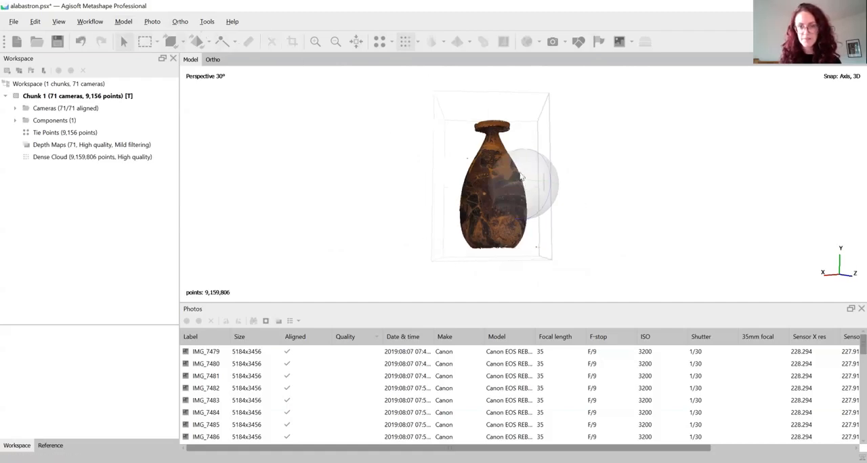
Delete the leftover stray points beside the vessel's base using a rectangle selection, and return to navigation.
drag(560, 184, 548, 184)
scroll(551, 185, up, 3)
drag(601, 223, 640, 159)
click(148, 42)
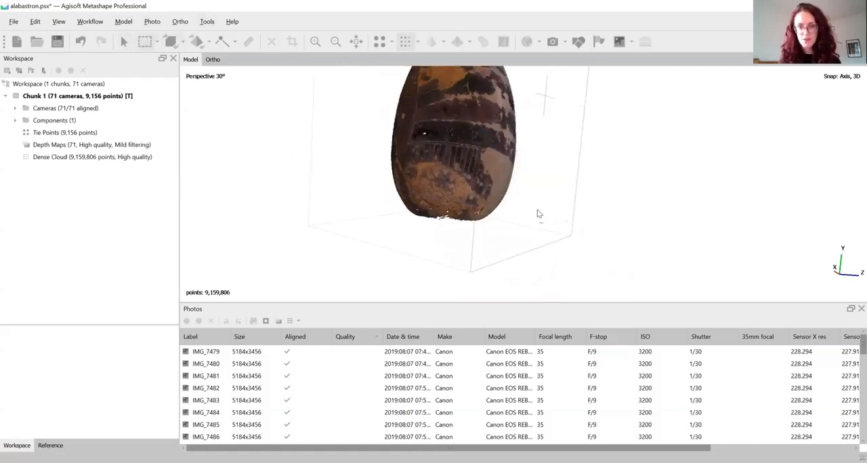
drag(532, 207, 644, 264)
click(270, 43)
click(157, 42)
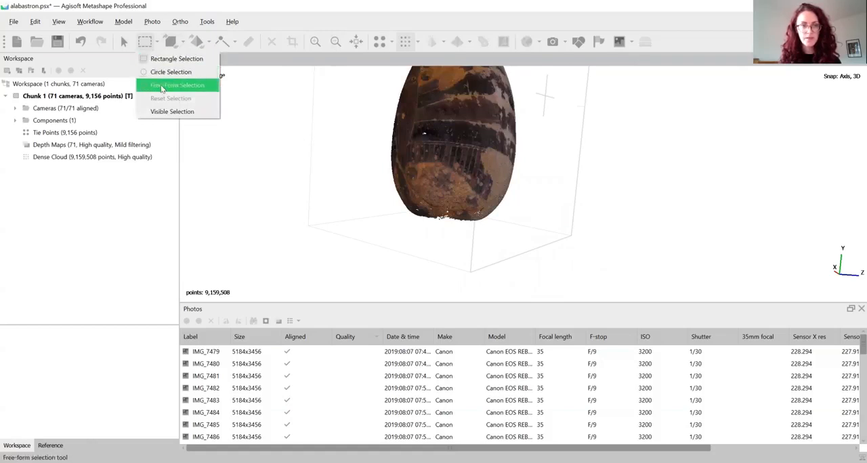
click(127, 48)
Examine the cleaned dense cloud from several sides, checking the painted body, the base and the rim for gaps.
scroll(455, 145, down, 4)
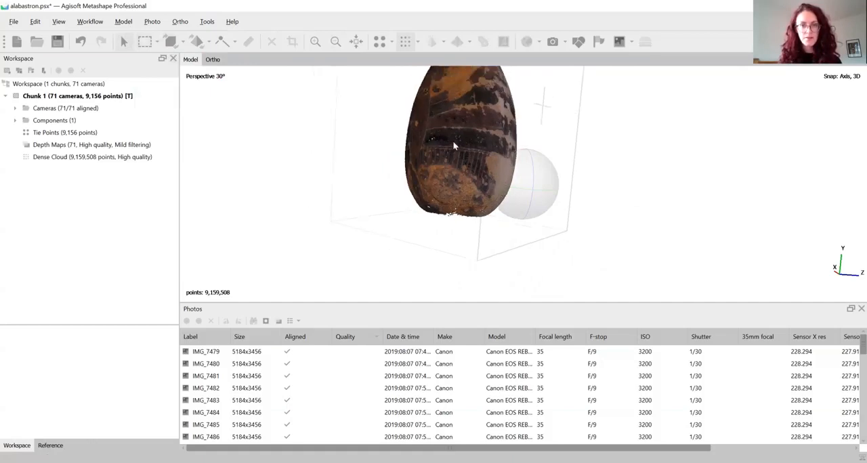
drag(533, 166, 542, 190)
scroll(542, 185, up, 5)
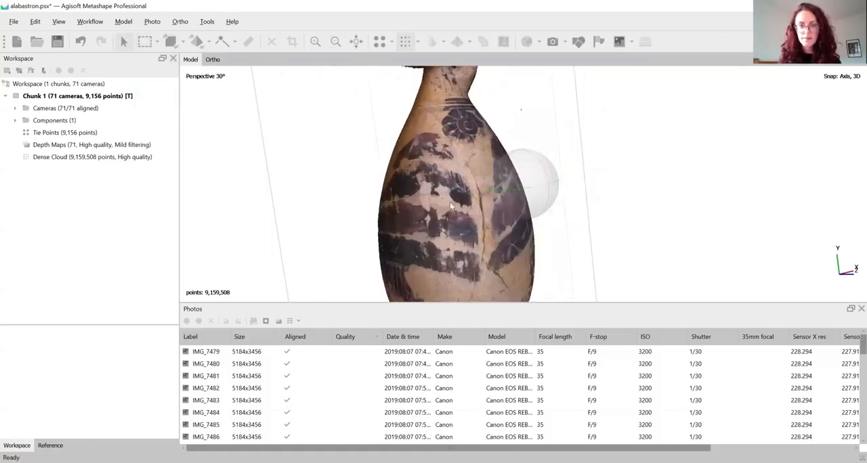
drag(541, 154, 624, 217)
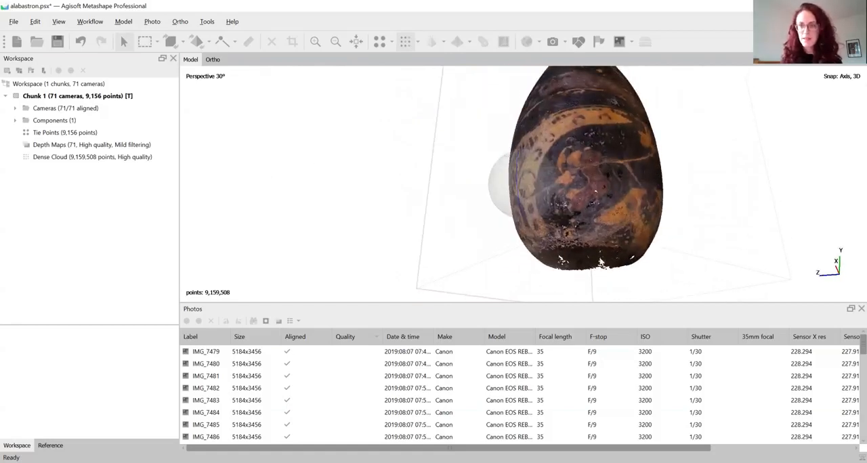
drag(552, 167, 573, 219)
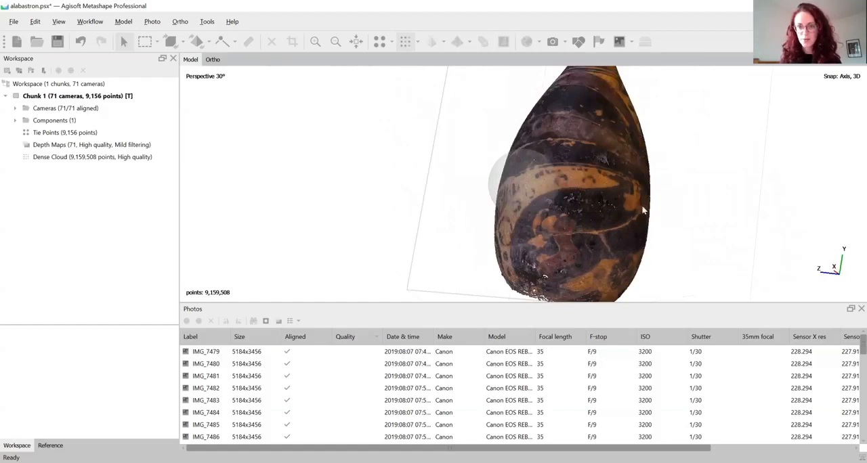
mouse_move(645, 211)
mouse_down()
mouse_move(518, 178)
mouse_move(567, 182)
mouse_move(515, 189)
mouse_move(483, 179)
mouse_move(526, 175)
mouse_move(494, 181)
mouse_move(506, 185)
mouse_move(513, 170)
mouse_move(542, 174)
mouse_move(497, 178)
mouse_move(544, 191)
mouse_move(569, 184)
mouse_move(540, 190)
mouse_move(550, 176)
mouse_move(617, 169)
mouse_move(525, 186)
mouse_move(599, 165)
mouse_move(586, 175)
mouse_move(550, 173)
mouse_move(601, 207)
mouse_move(532, 201)
mouse_move(529, 186)
mouse_move(647, 195)
mouse_move(645, 188)
mouse_move(589, 194)
mouse_move(626, 180)
mouse_move(478, 200)
mouse_move(522, 196)
mouse_move(528, 187)
mouse_move(540, 230)
mouse_move(567, 177)
mouse_move(552, 186)
mouse_move(581, 181)
mouse_move(541, 182)
mouse_move(551, 178)
mouse_up()
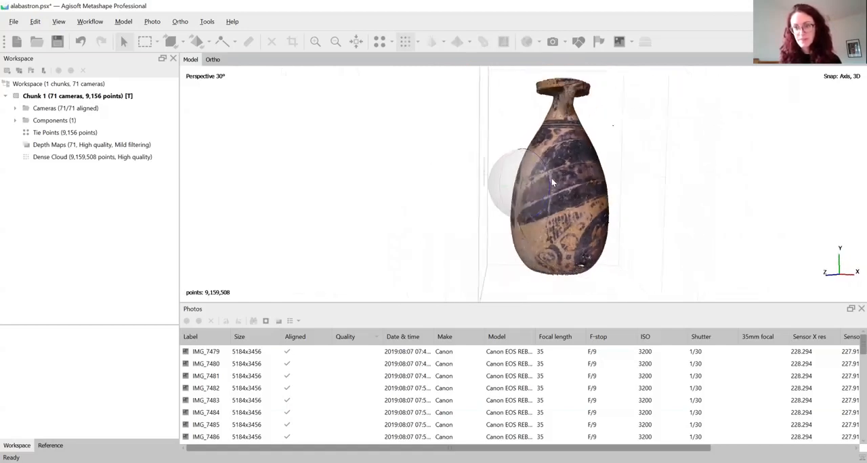
drag(662, 175, 583, 163)
Build a mesh from the dense cloud with Arbitrary (3D) surface type, Medium (800,000) face count, default interpolation and vertex colors.
click(90, 21)
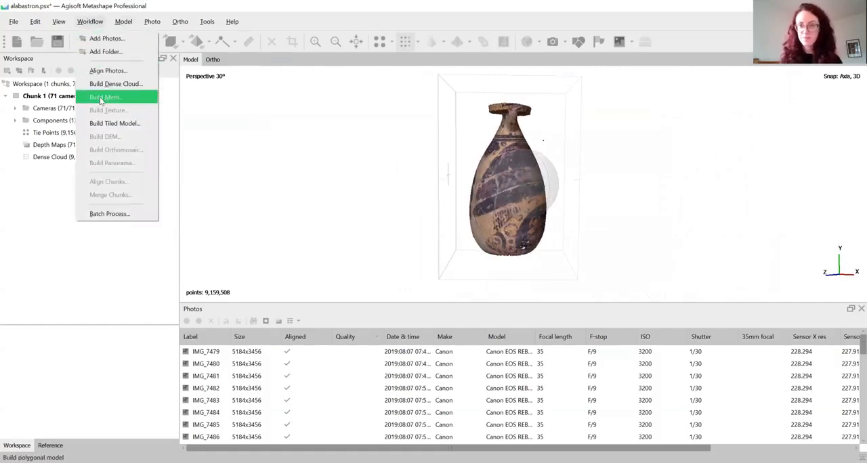
click(102, 99)
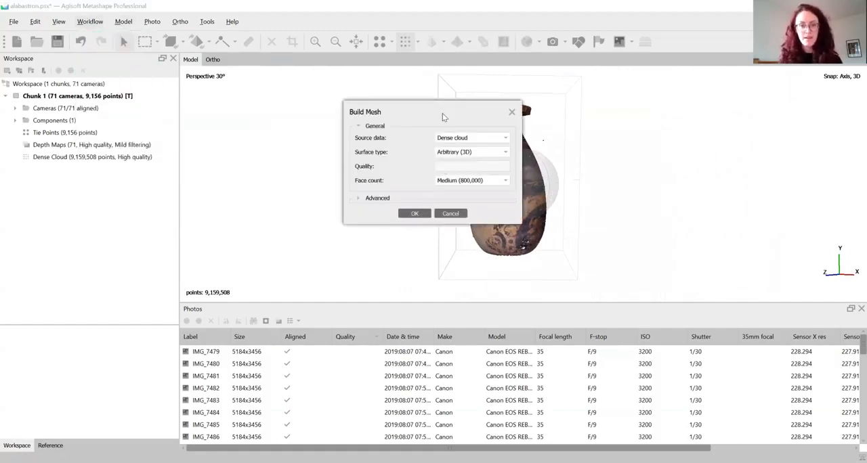
drag(384, 101, 327, 90)
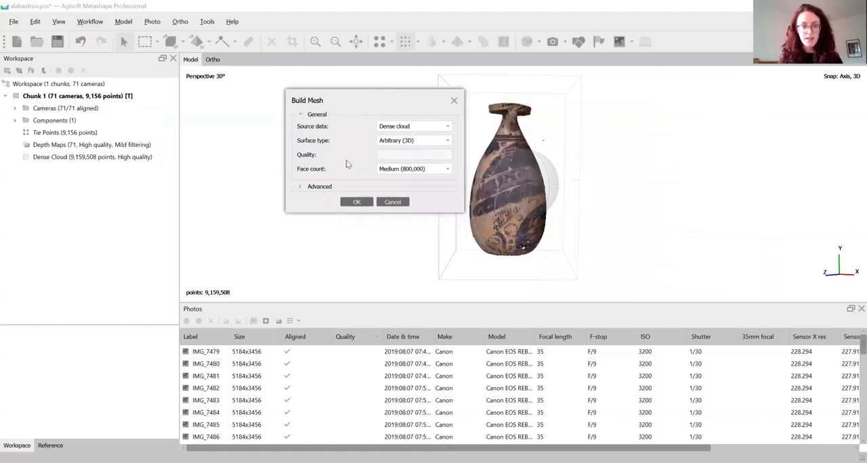
click(317, 187)
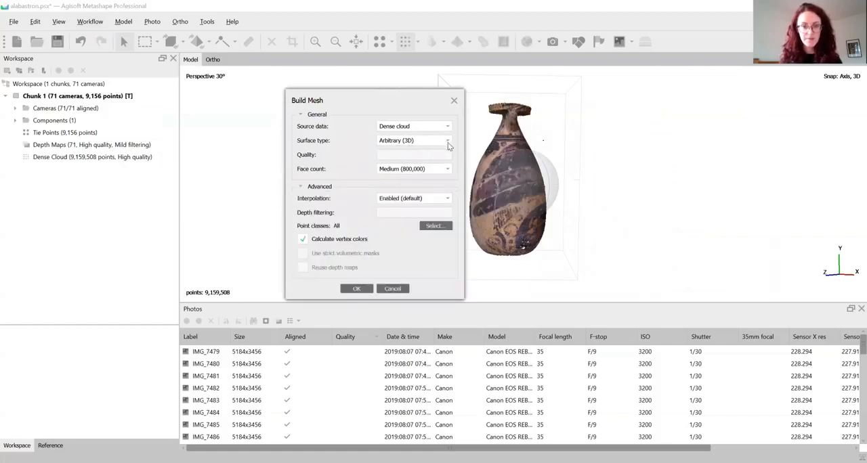
click(410, 140)
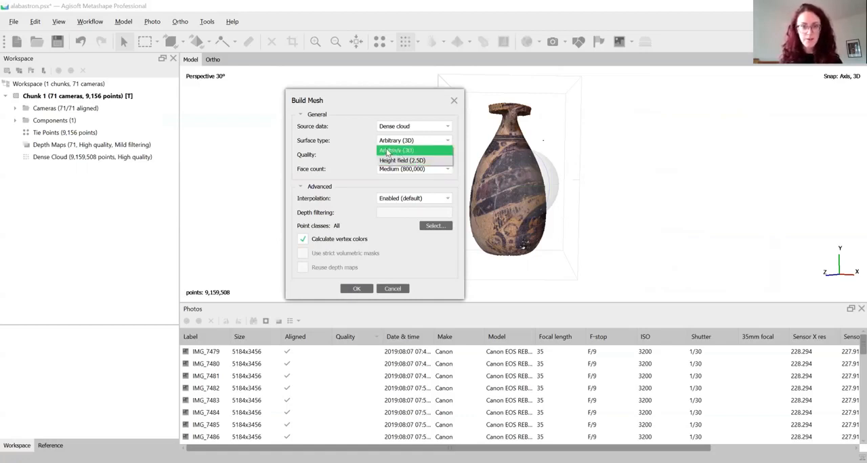
click(388, 151)
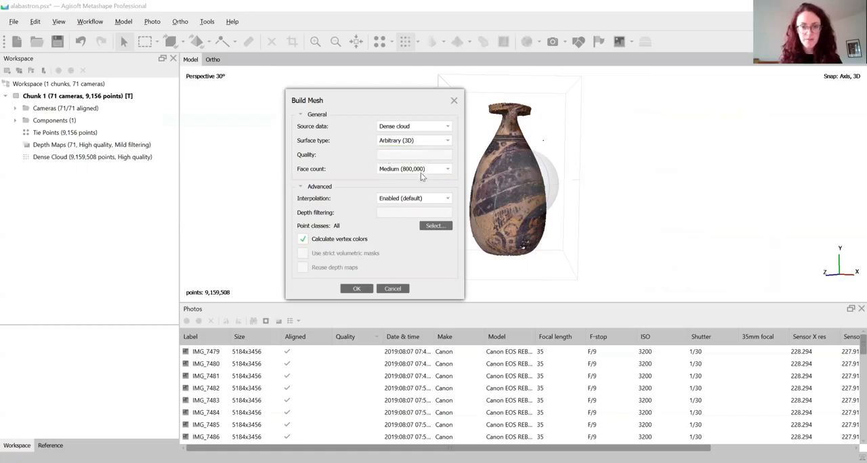
click(393, 171)
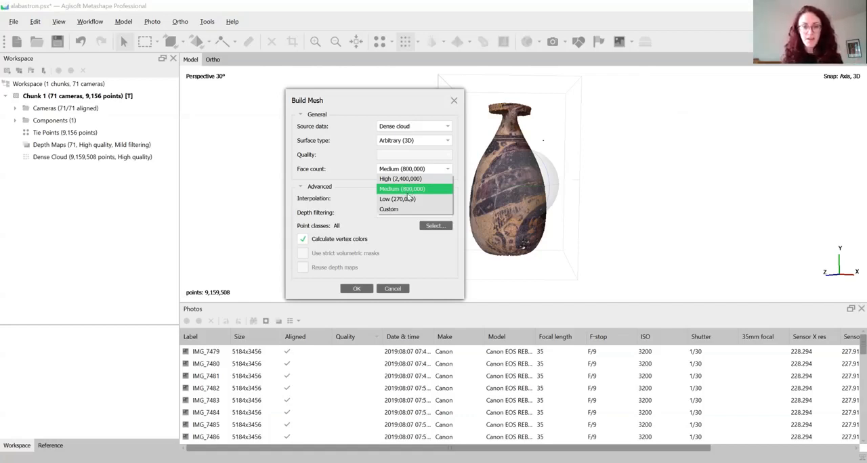
click(407, 190)
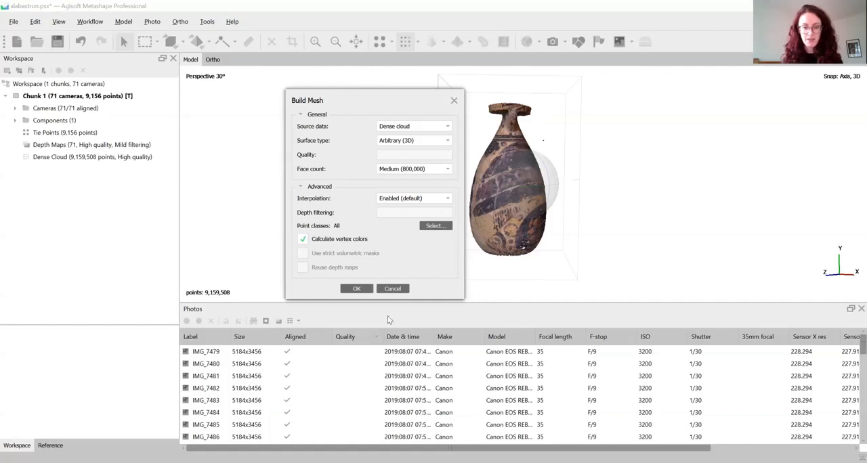
click(356, 289)
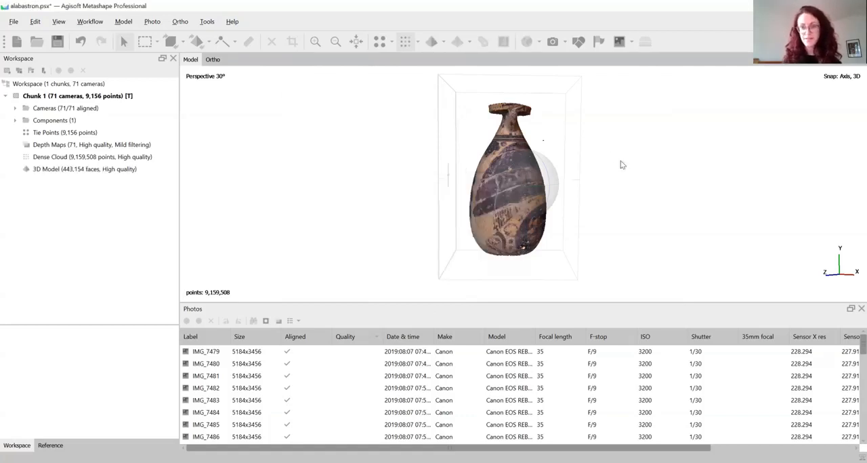
Display the generated mesh as a solid model and examine its body, its rim and the opening in its base.
drag(620, 163, 515, 172)
drag(614, 186, 616, 190)
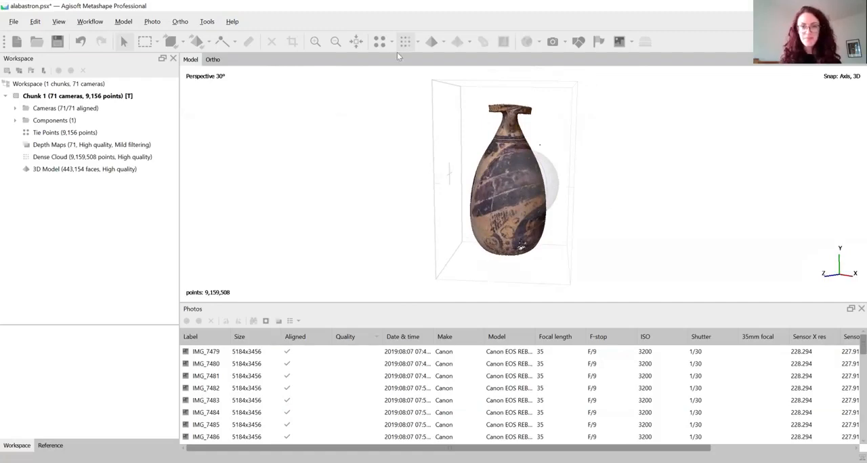
click(434, 42)
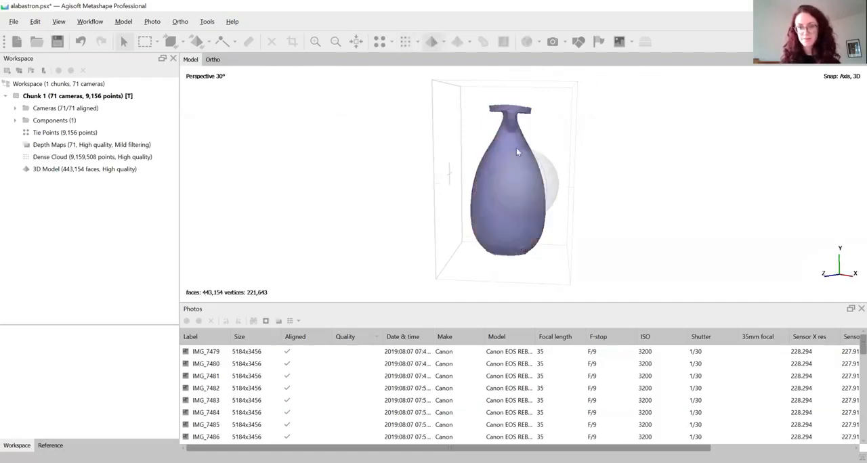
scroll(522, 149, up, 5)
scroll(542, 162, down, 2)
drag(565, 174, 544, 168)
scroll(542, 197, up, 4)
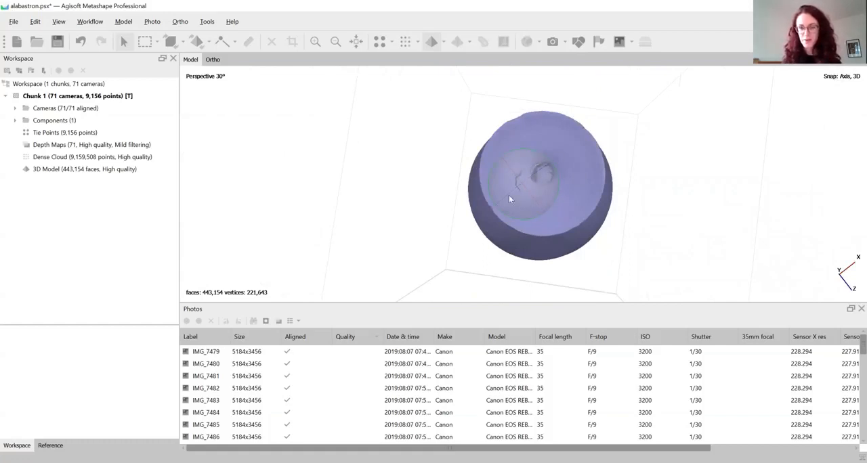
drag(508, 195, 553, 165)
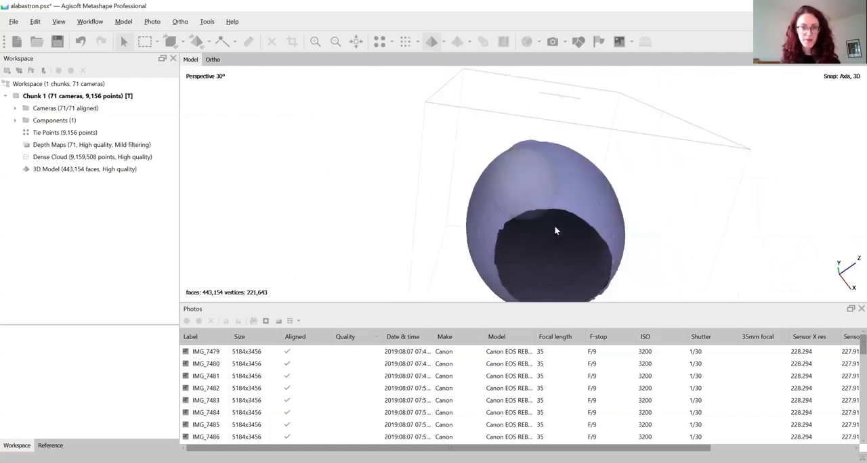
drag(555, 231, 542, 160)
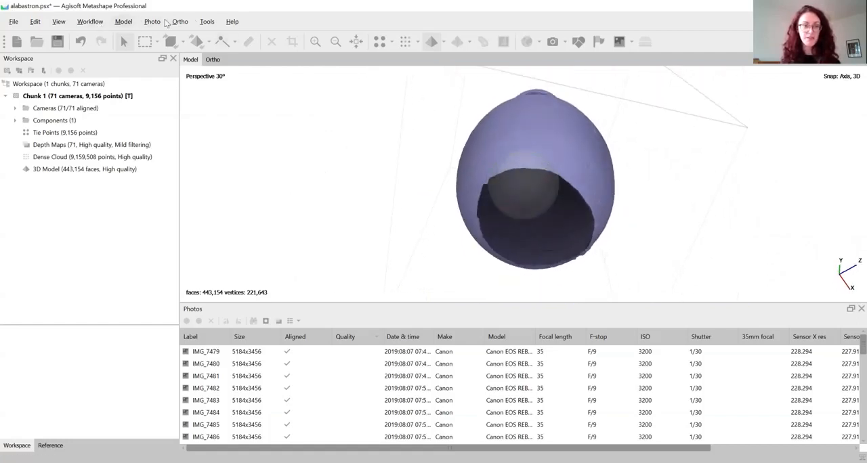
click(207, 22)
mouse_move(249, 82)
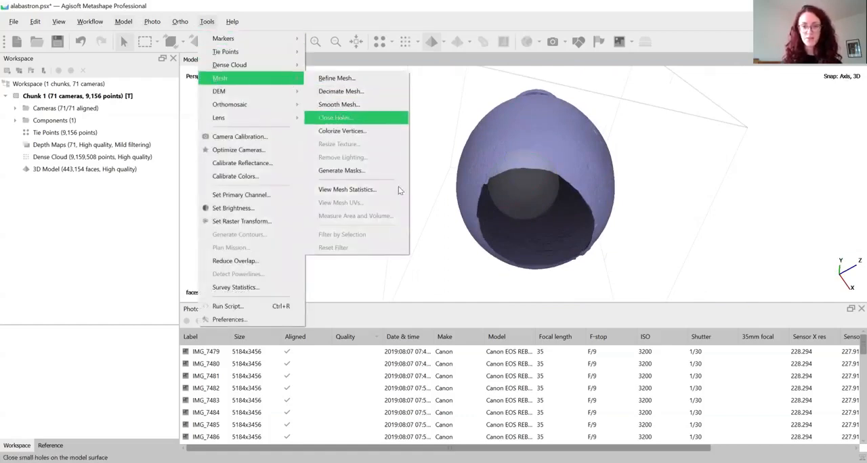
click(342, 119)
drag(403, 200, 336, 137)
mouse_move(445, 167)
mouse_down()
mouse_move(374, 166)
mouse_move(452, 163)
mouse_move(293, 167)
mouse_move(447, 167)
mouse_move(420, 167)
mouse_up()
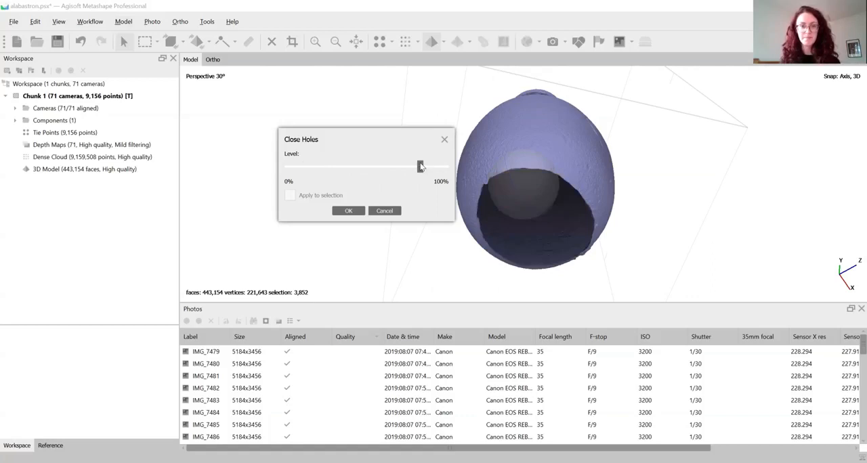
click(390, 213)
Examine the triangle structure on the vessel's body in wireframe display, and return the whole model to solid display.
drag(528, 118, 533, 176)
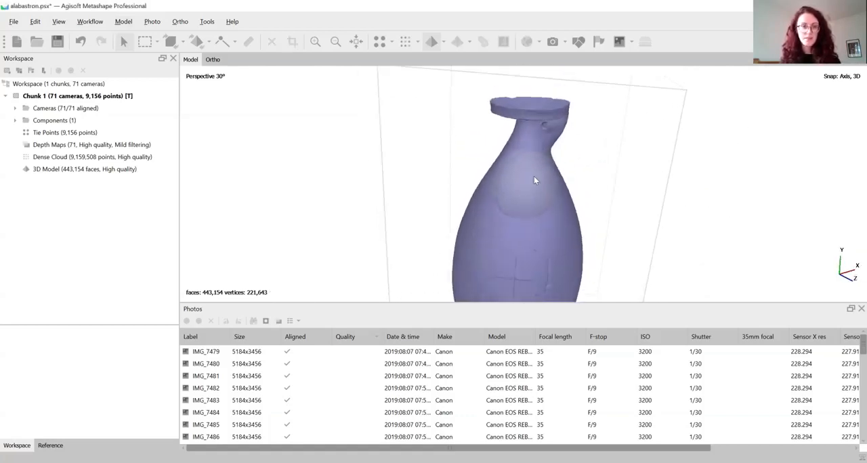
scroll(534, 176, down, 3)
click(445, 41)
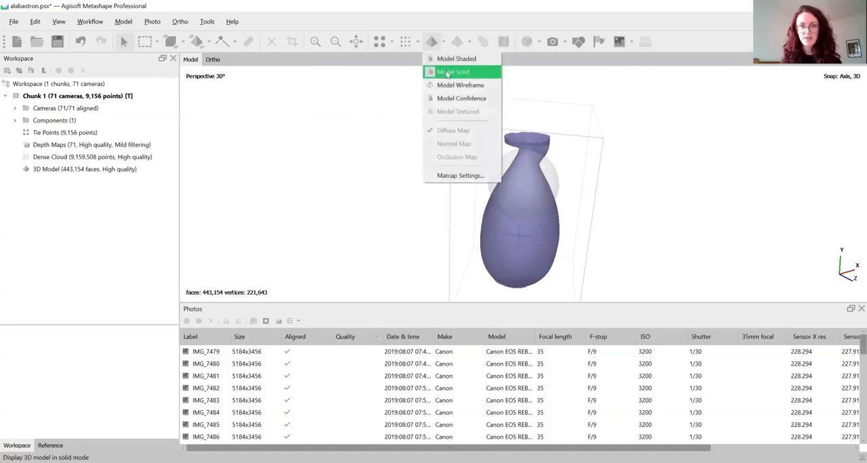
click(450, 86)
scroll(548, 202, up, 5)
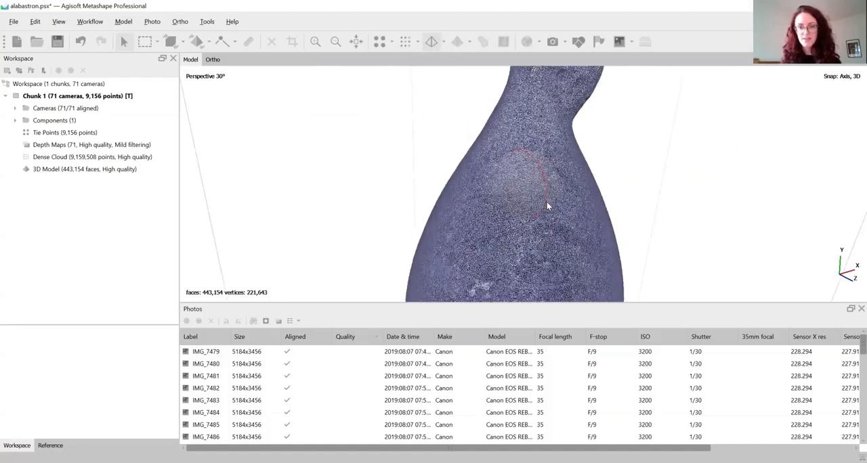
scroll(550, 201, up, 3)
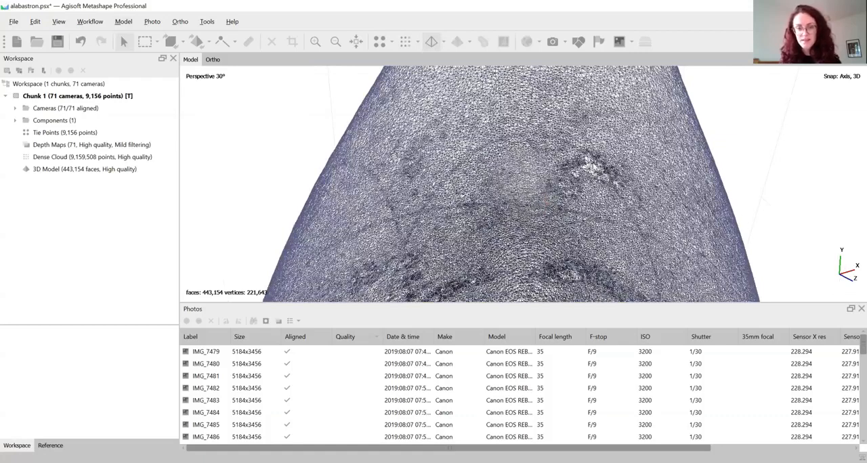
drag(592, 165, 569, 169)
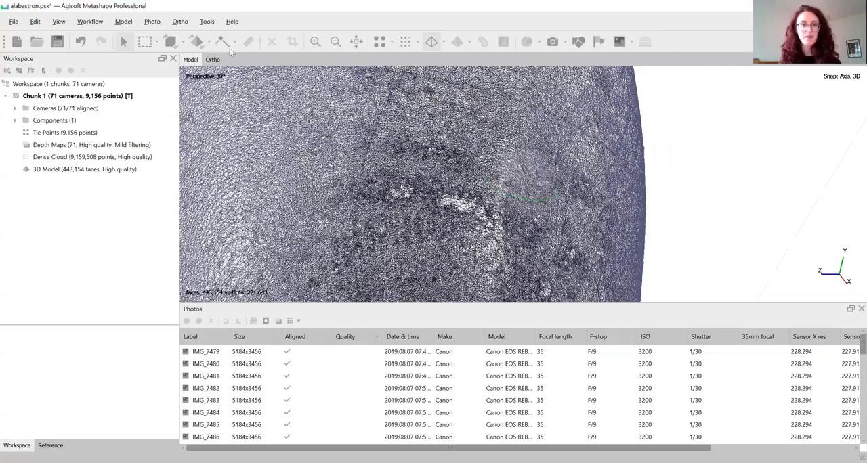
click(356, 42)
click(446, 42)
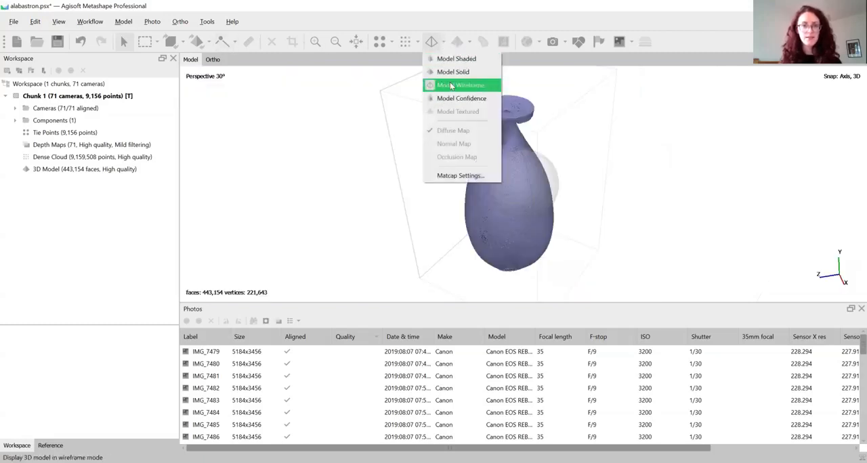
click(455, 73)
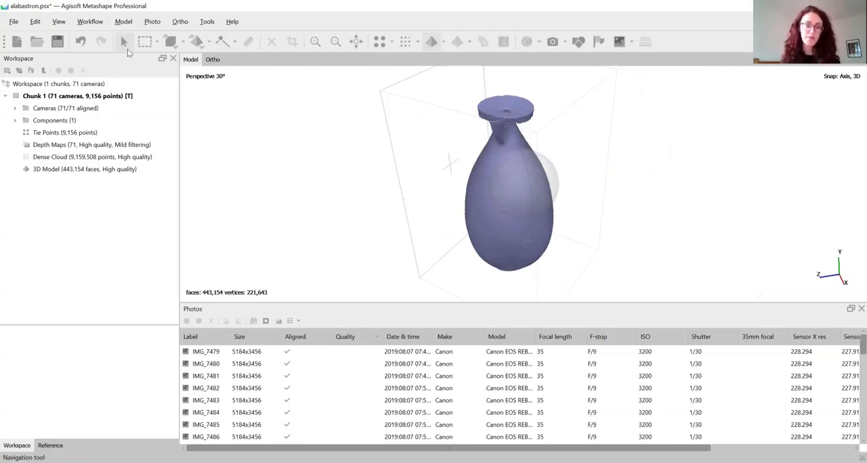
Build a 4096 x 1 diffuse map texture from the images with Generic mapping, Mosaic blending, hole filling and ghosting filter enabled.
click(131, 25)
mouse_move(90, 21)
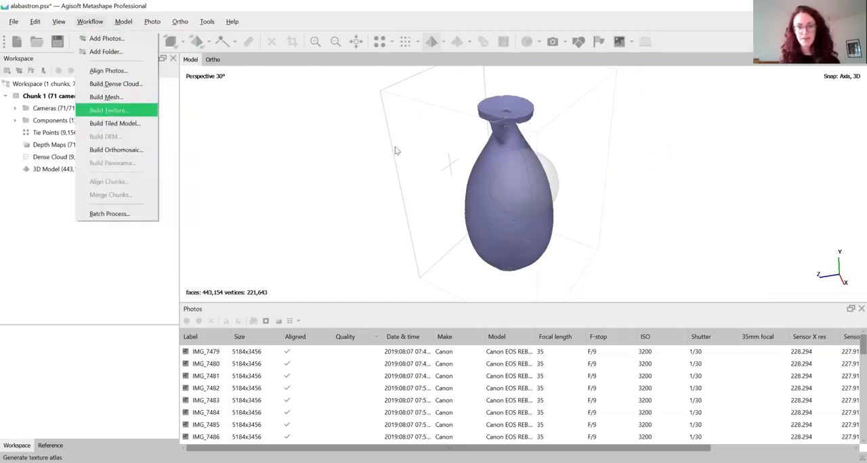
key(Return)
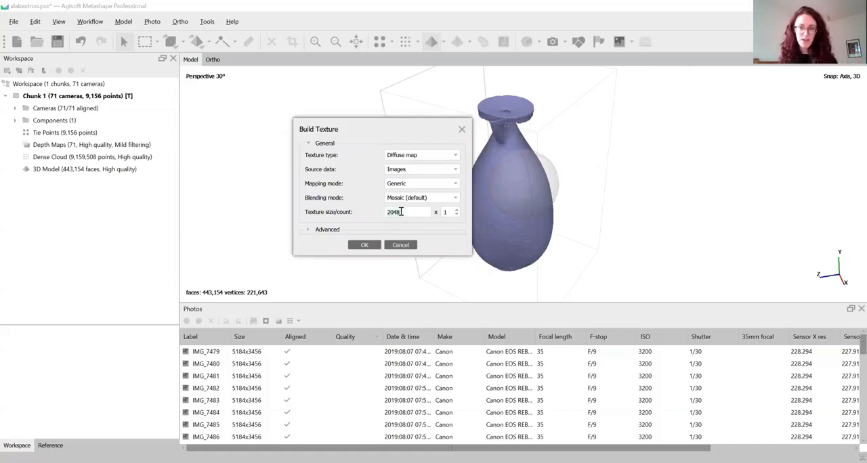
text(4096)
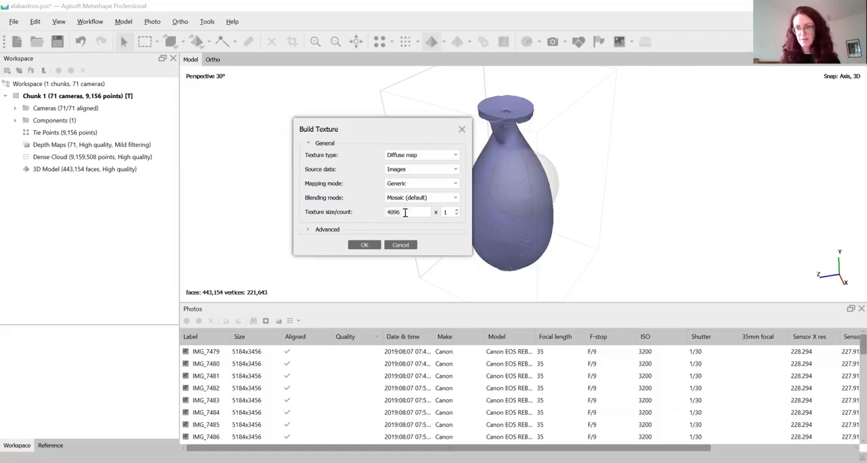
drag(372, 131, 359, 126)
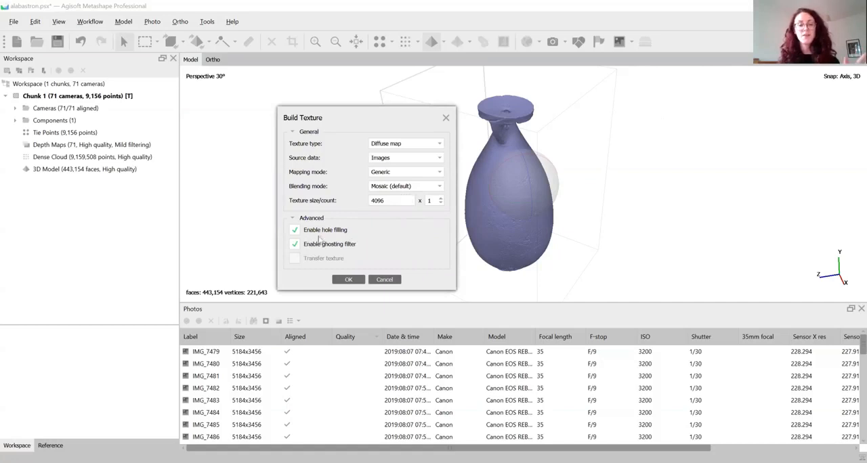
click(350, 280)
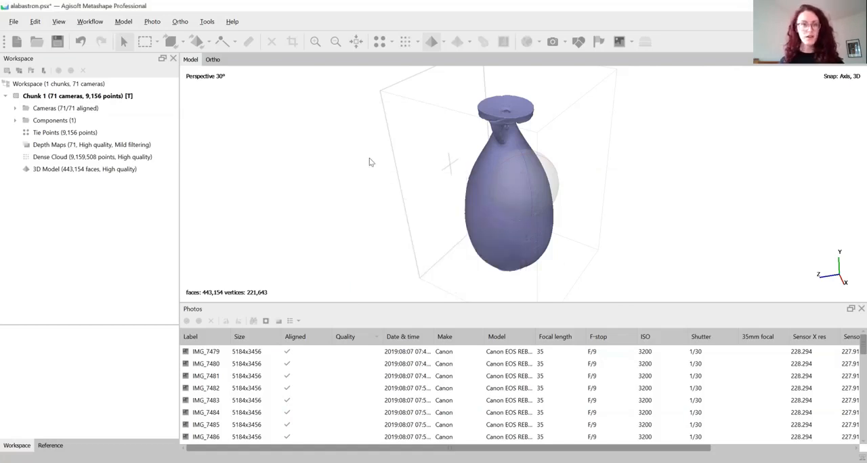
Display the model with its texture and examine the painted body, base and rim from several sides.
click(443, 40)
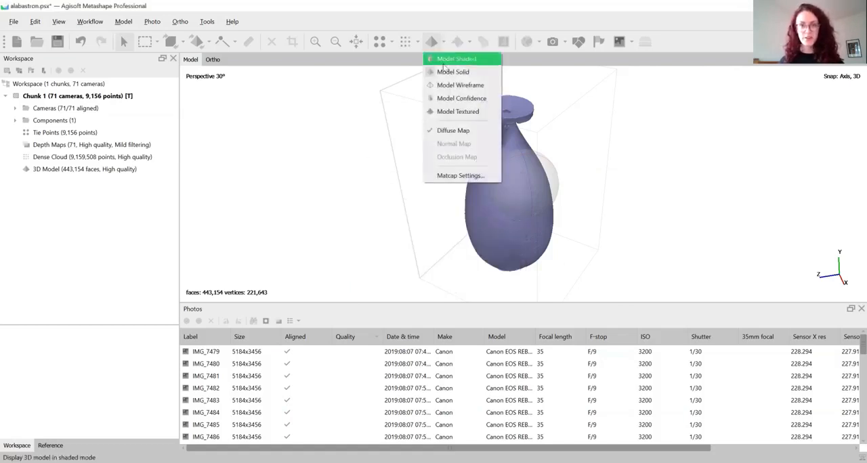
click(454, 114)
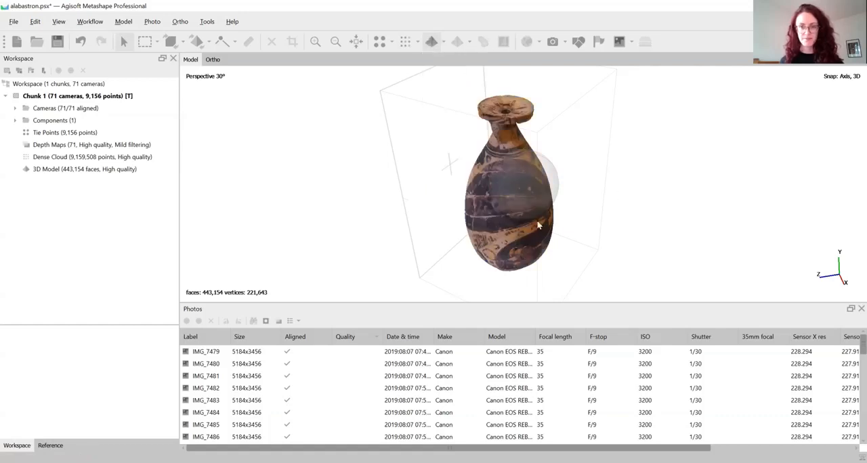
scroll(523, 221, up, 4)
scroll(521, 220, down, 1)
drag(521, 220, 439, 148)
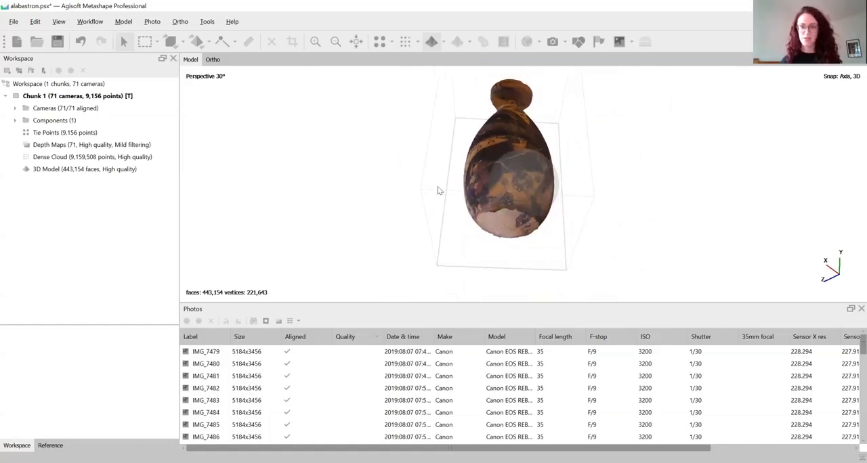
drag(468, 181, 512, 169)
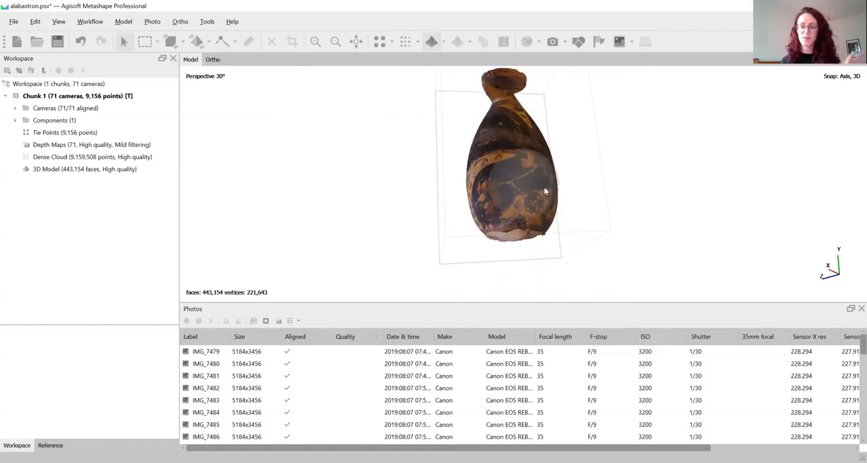
drag(557, 230, 531, 176)
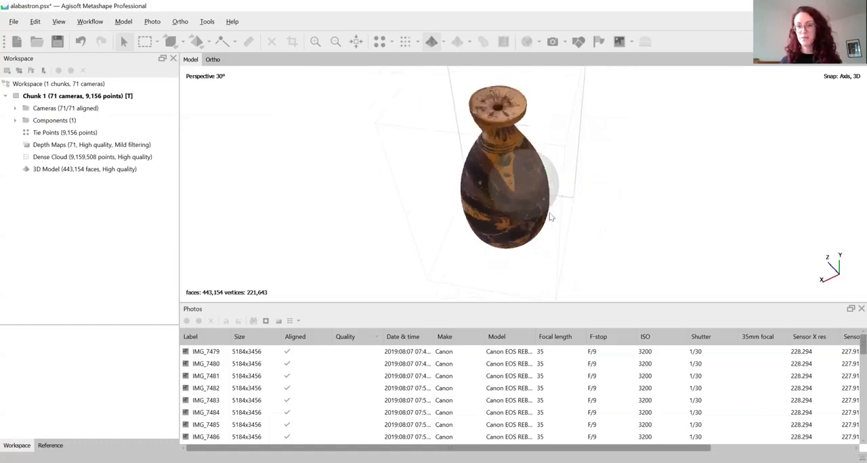
drag(549, 216, 505, 203)
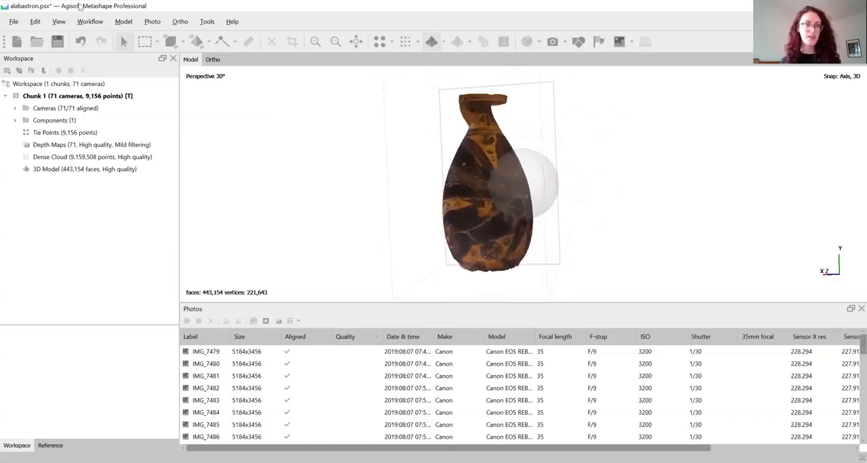
click(13, 21)
mouse_move(50, 121)
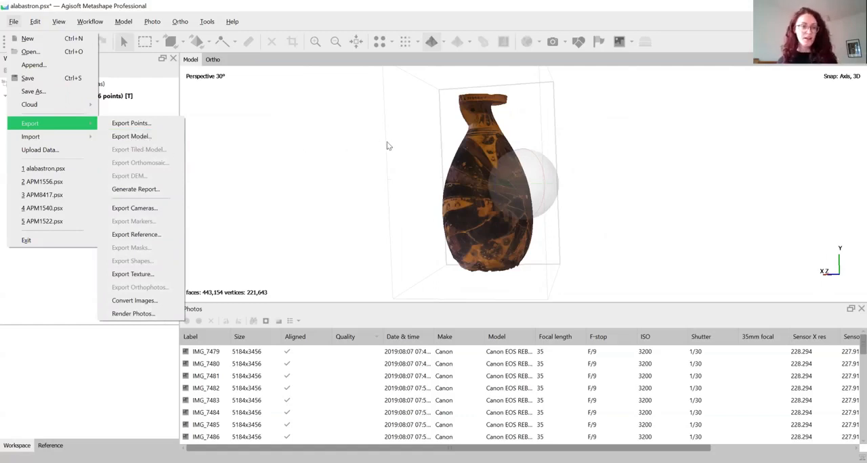
drag(386, 145, 390, 137)
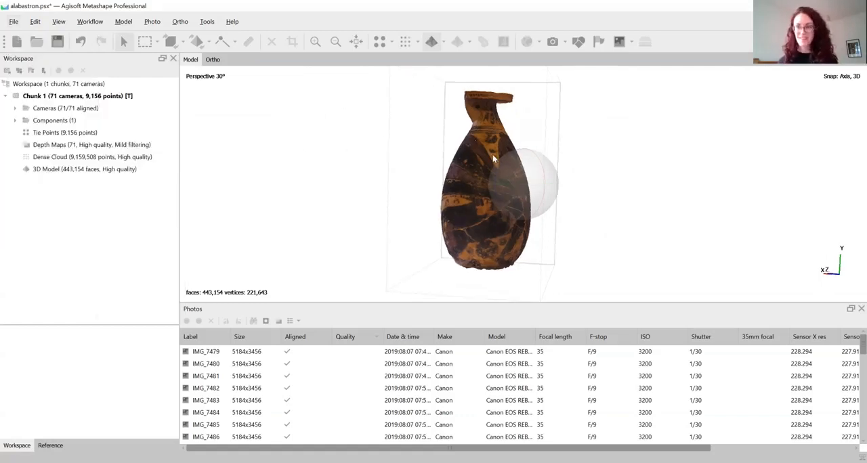